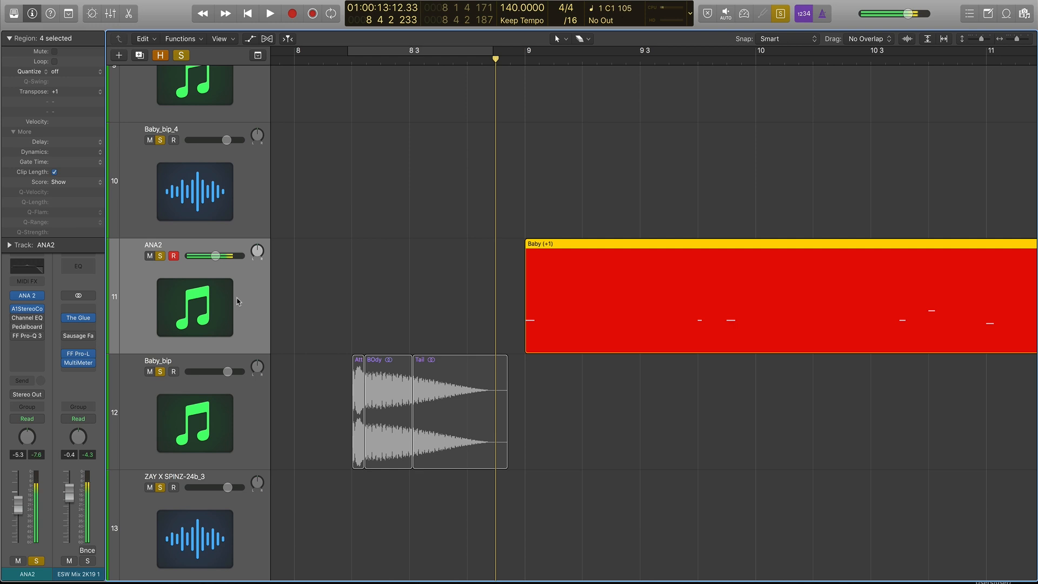
Step: Select the Baby_bip track below ANA2 and play its three sample regions
key("Down")
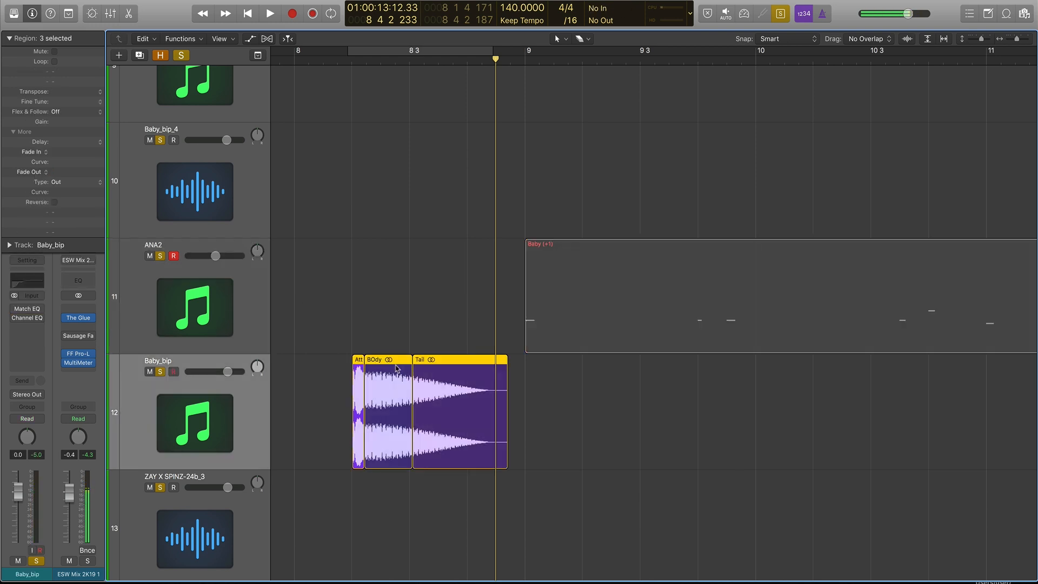
key("space")
key("space")
key("space")
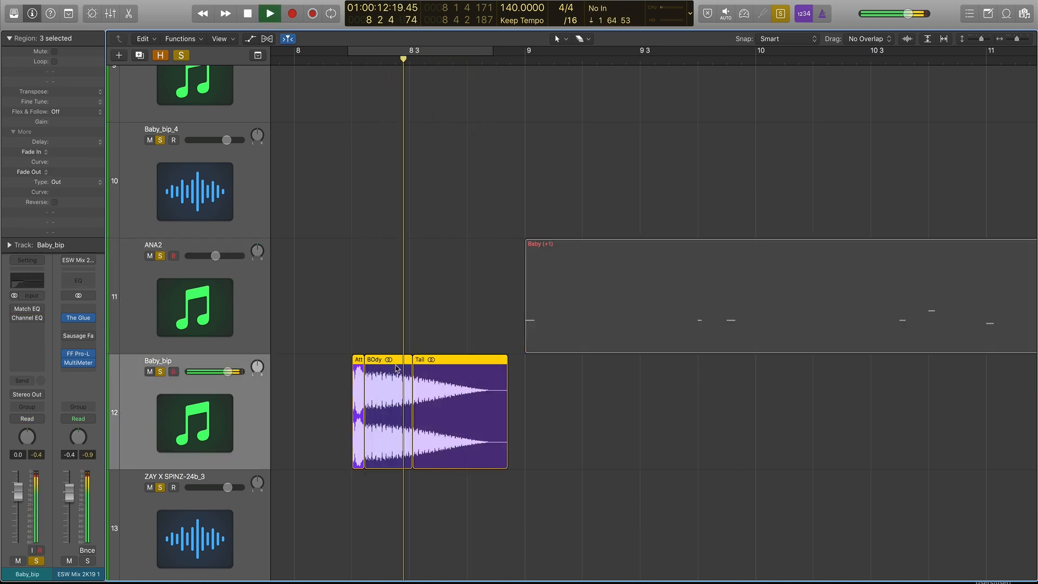
key("space")
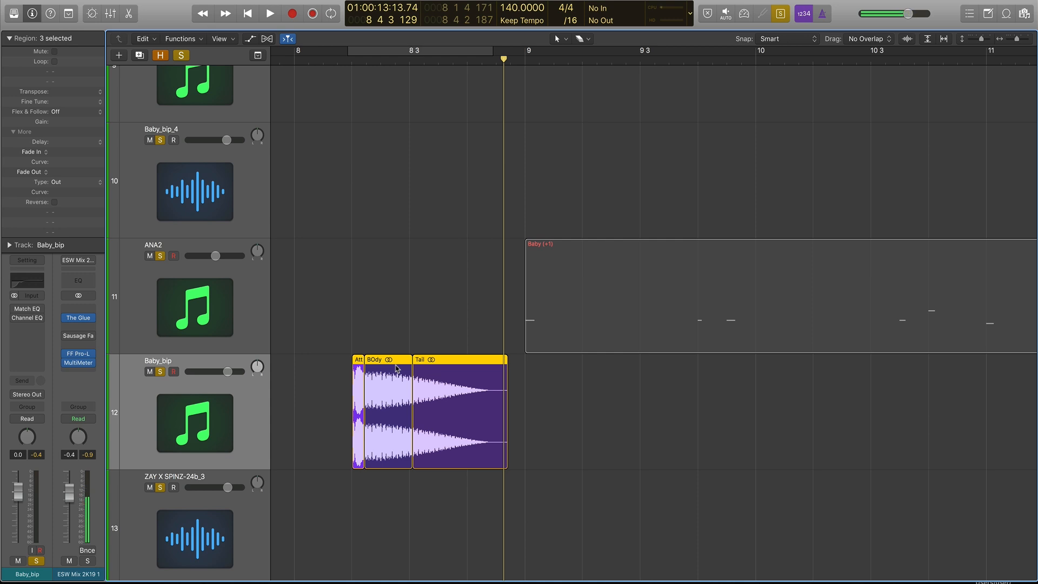
Step: Audition the Attack/Kick region on the Baby_bip track with region solo on
key("z")
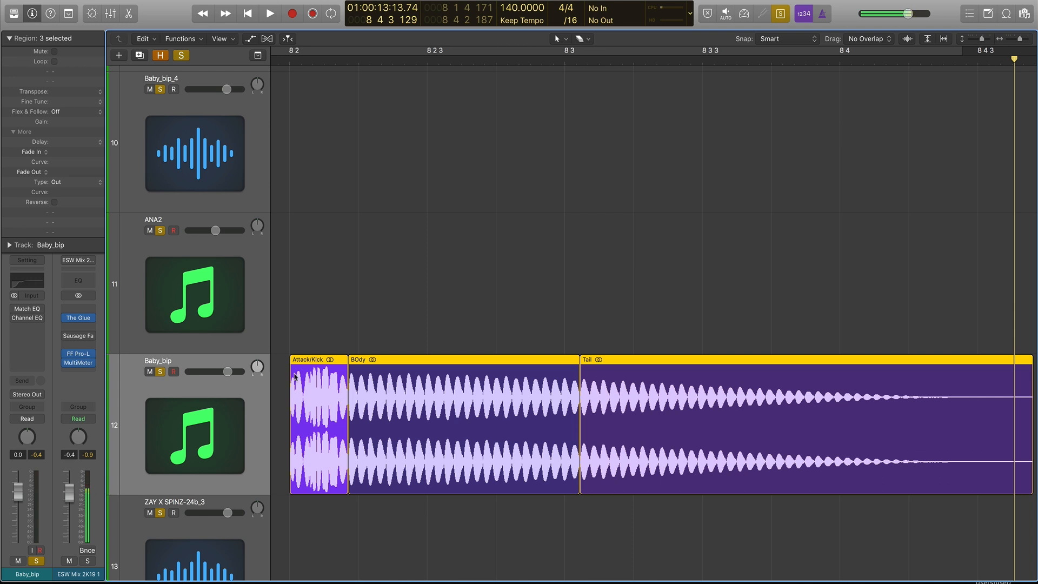
left_click(295, 338)
left_click(306, 362)
key("ctrl+s")
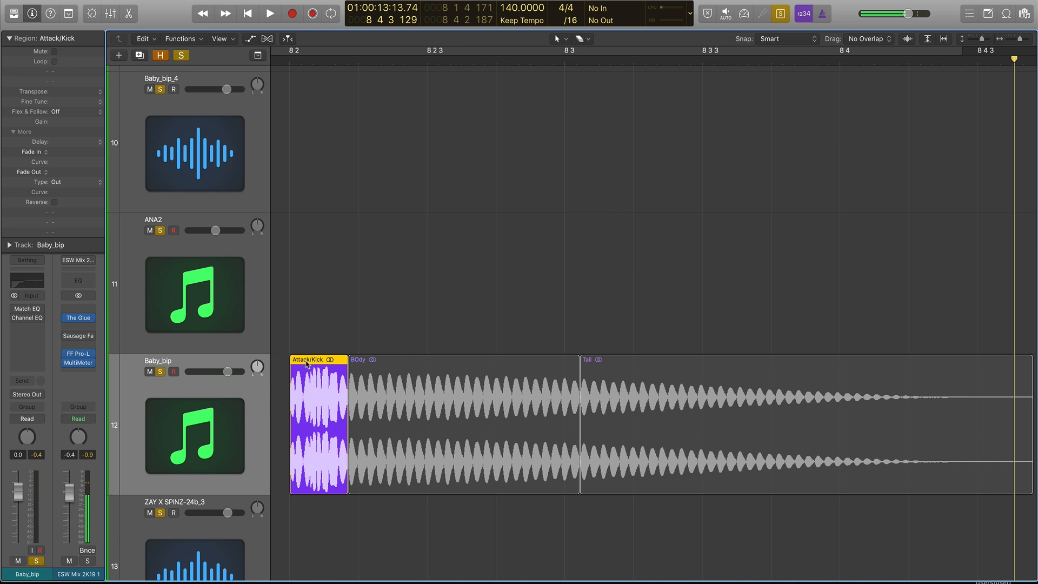
key("shift+space")
key("shift+space")
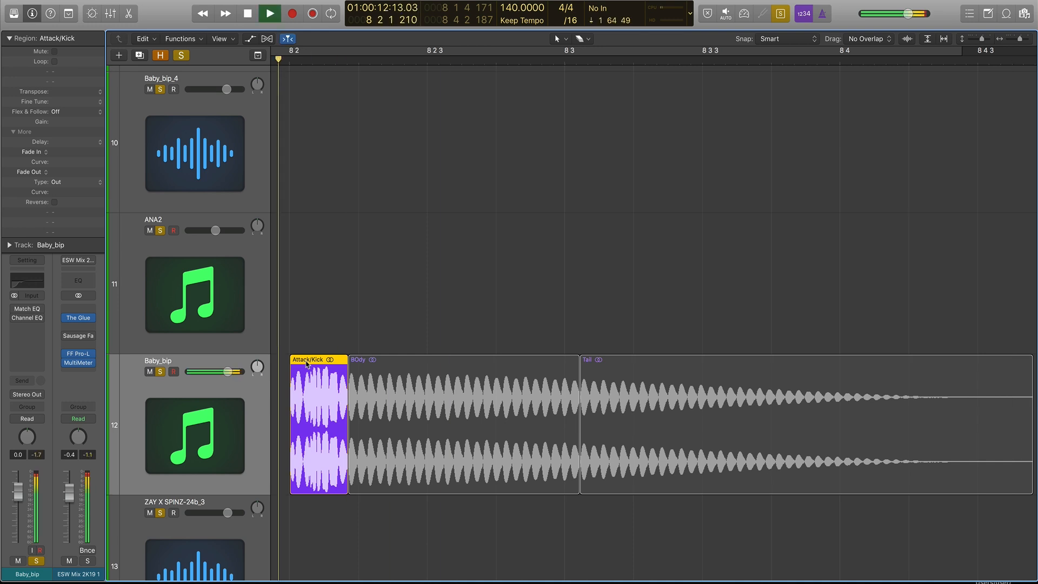
key("shift+space")
key("shift+space")
key("shift+space")
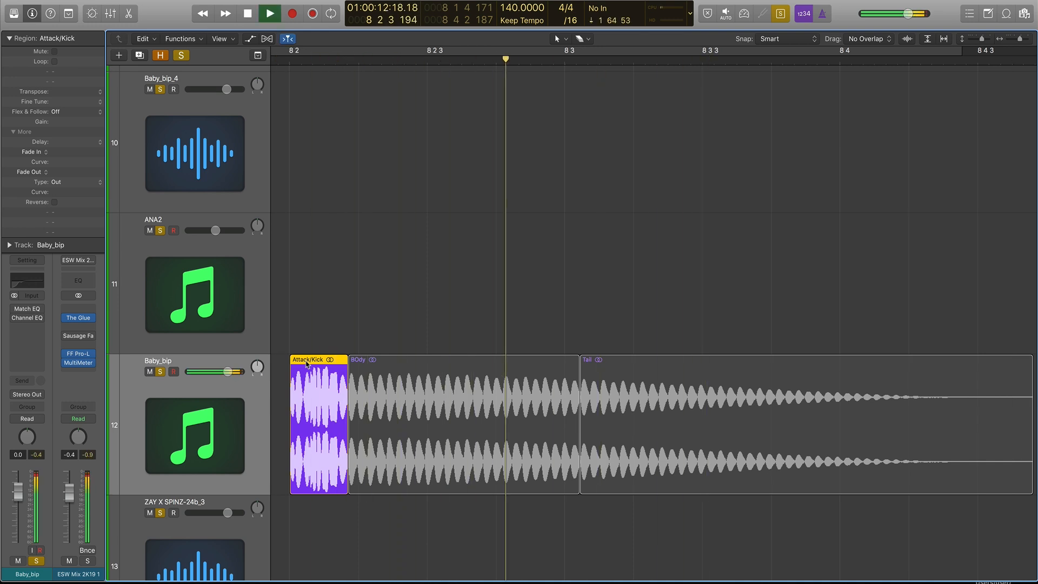
key("space")
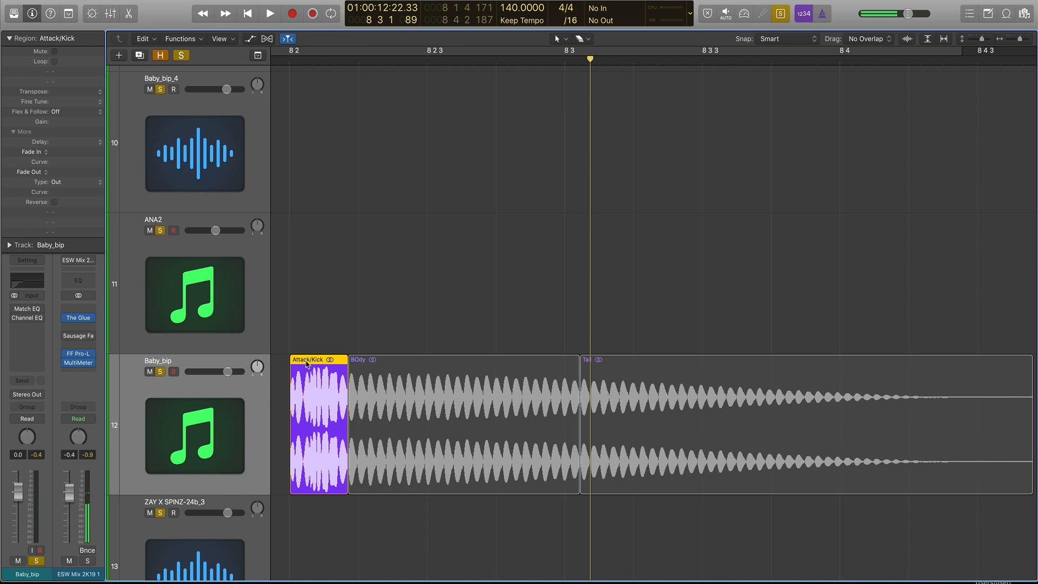
Step: Solo the BOdy region on the Baby_bip track and play from it
left_click(384, 363)
key("super+Right")
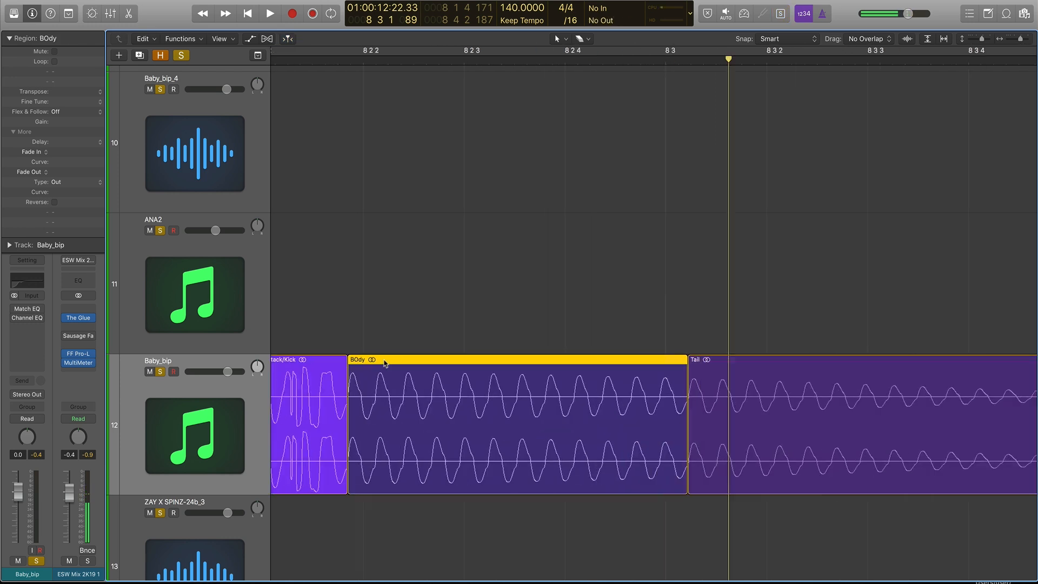
key("super+Right")
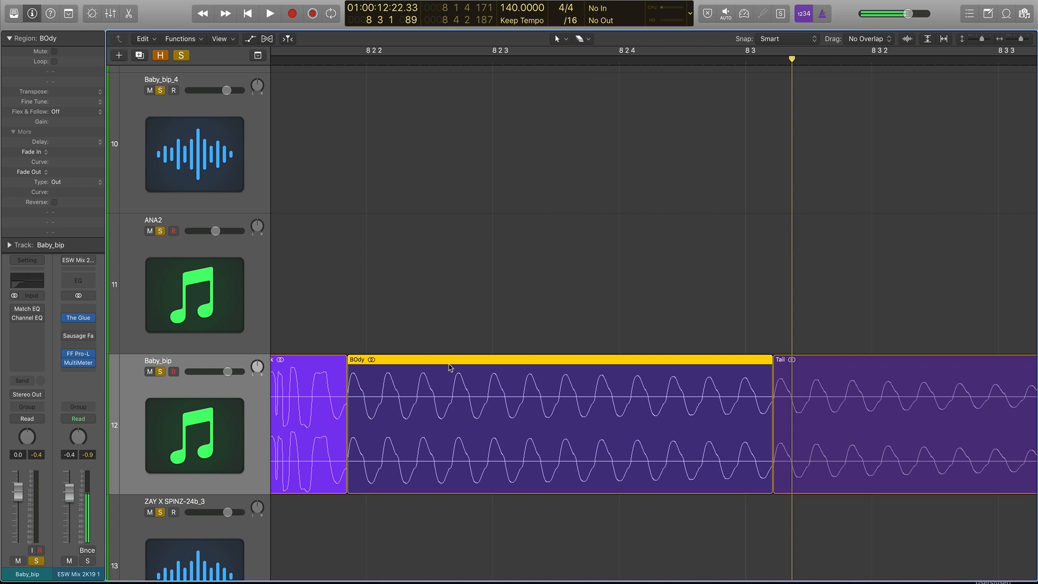
key("ctrl+s")
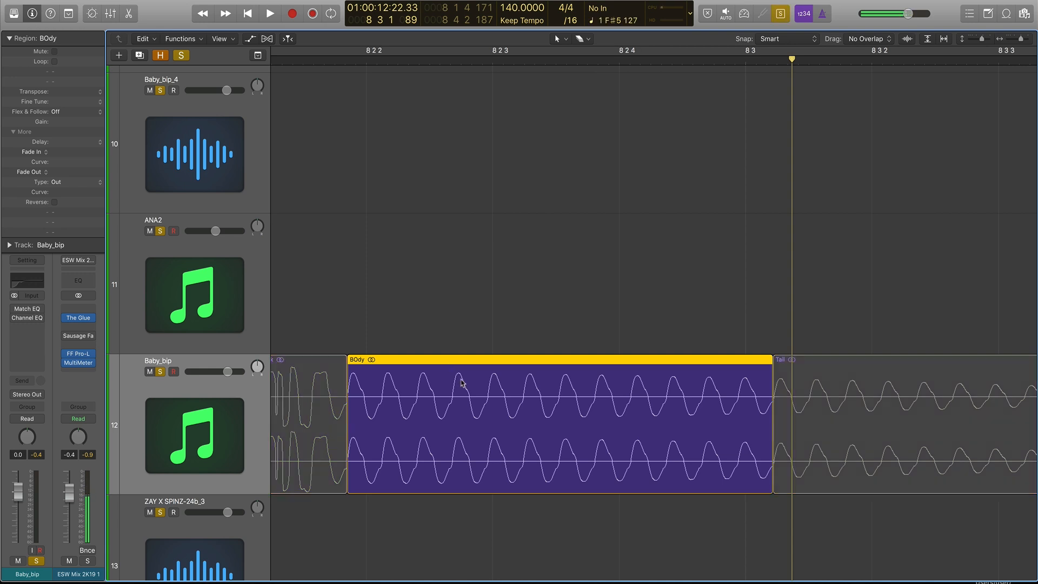
key("space")
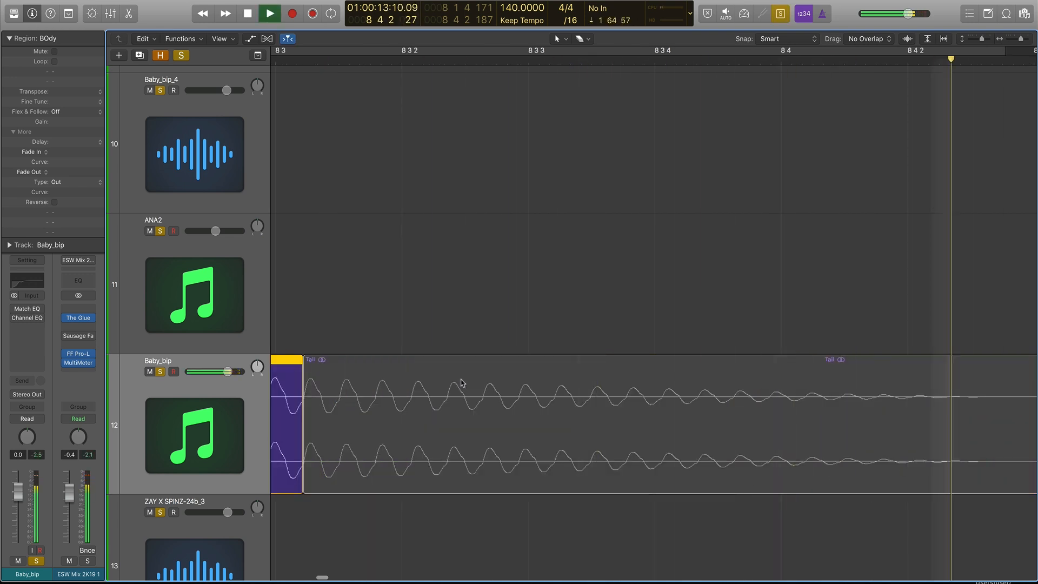
key("space")
Step: Set the cycle range to the BOdy region, play it as a loop and turn off region solo
key("super+u")
key("space")
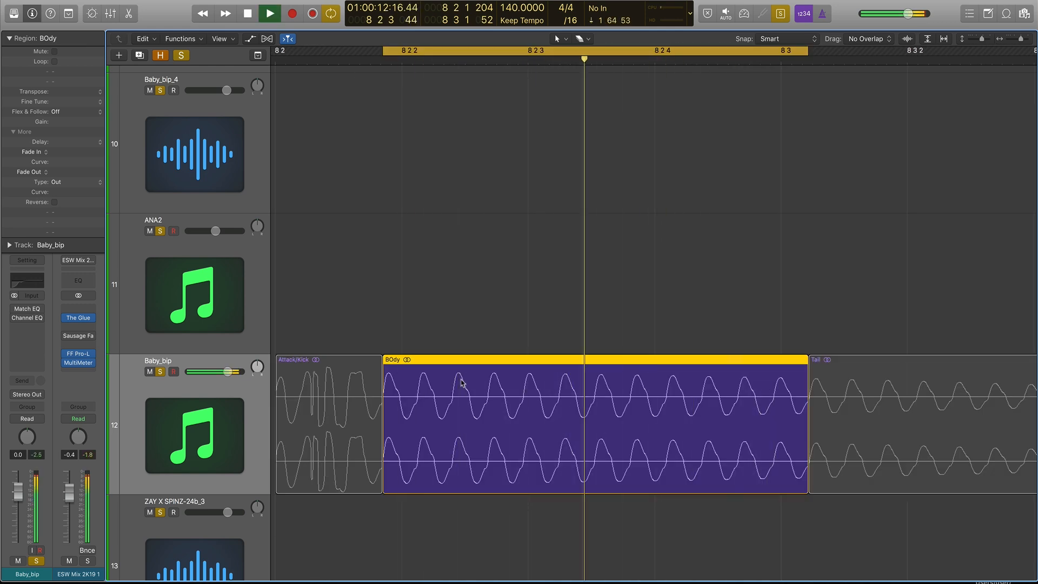
key("space")
key("ctrl+s")
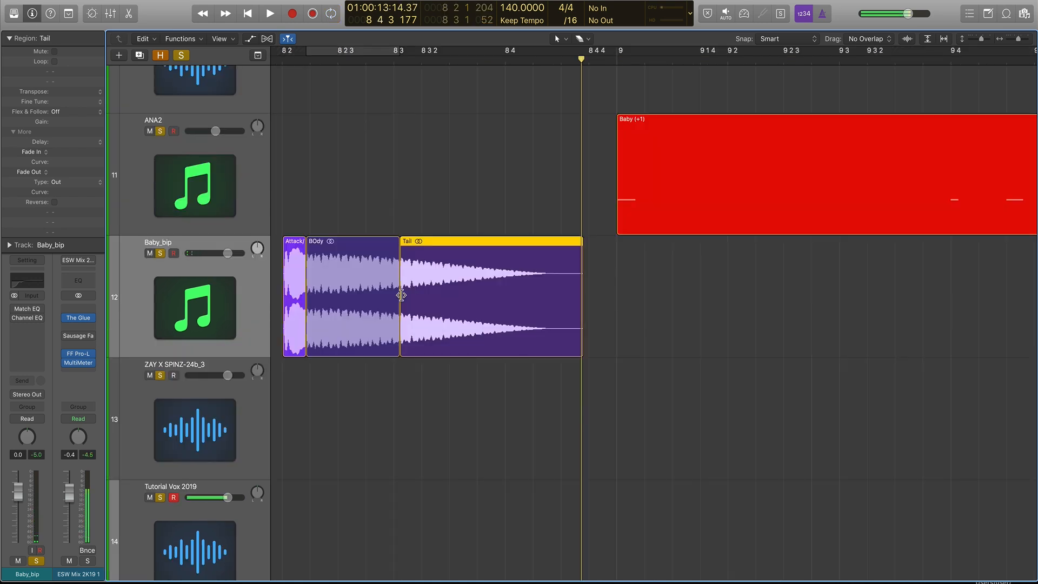
Step: Examine the waveform of the Tail region on the Baby_bip track up close, including its fade to silence
scroll(402, 296, "up", 5)
scroll(403, 298, "up", 3)
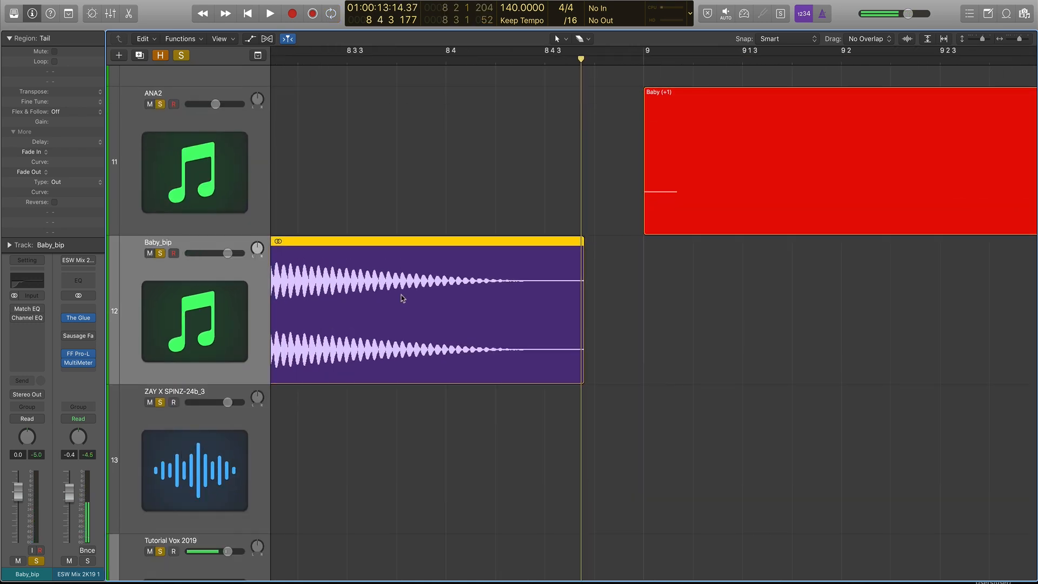
scroll(401, 297, "up", 1)
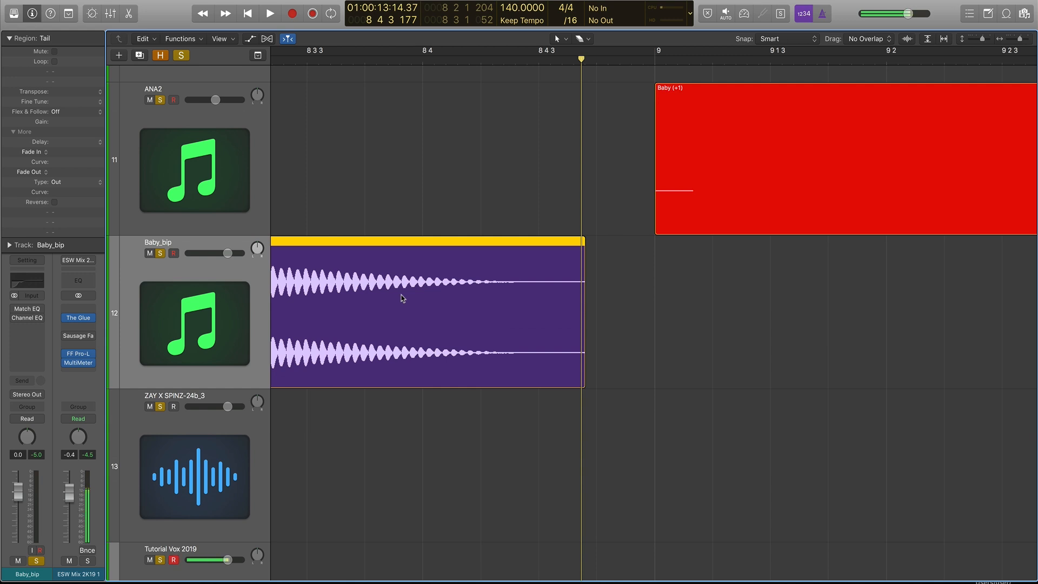
scroll(401, 297, "up", 4)
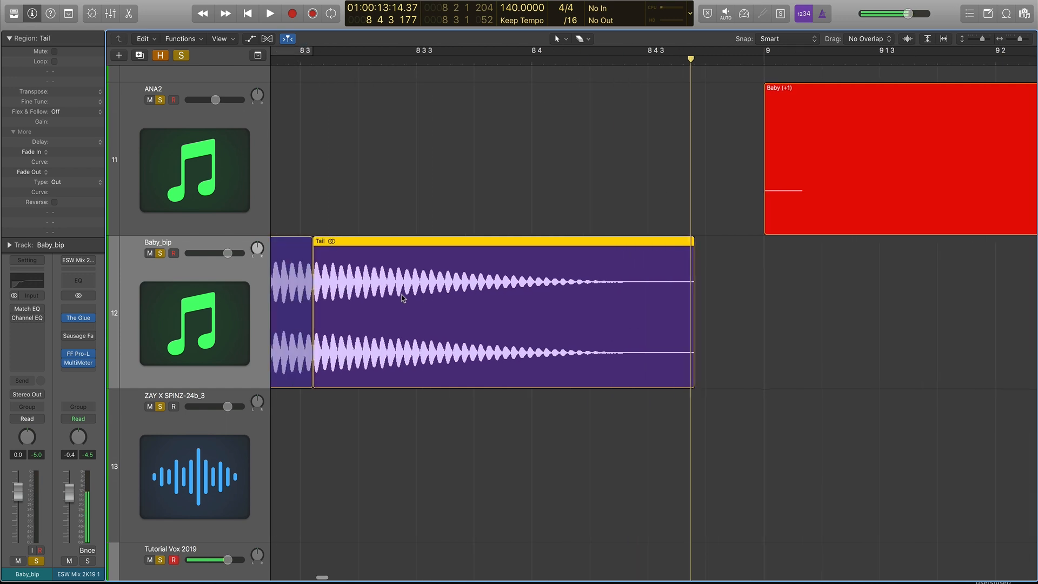
scroll(401, 298, "down", 6)
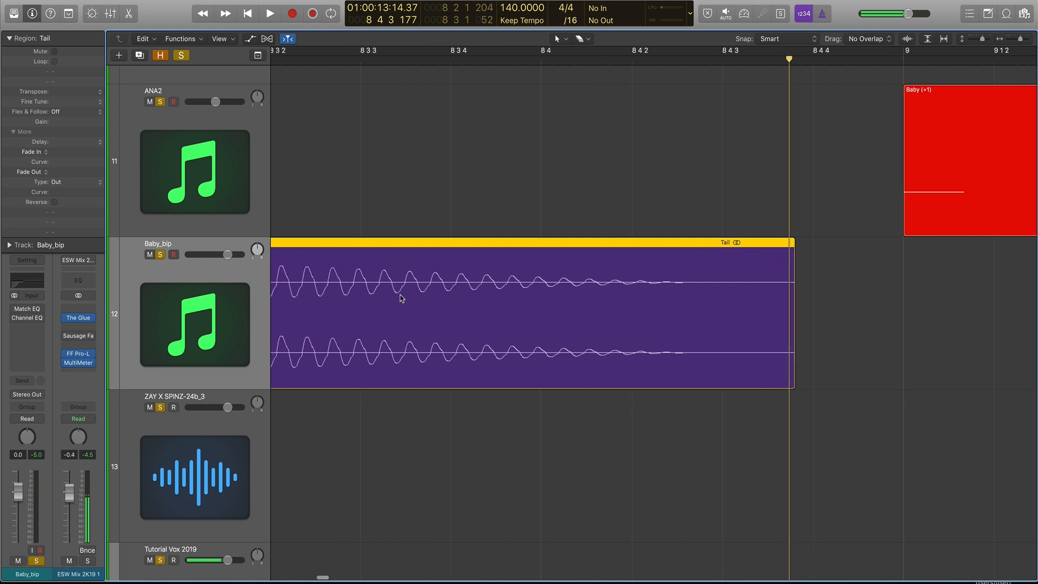
scroll(522, 287, "down", 2)
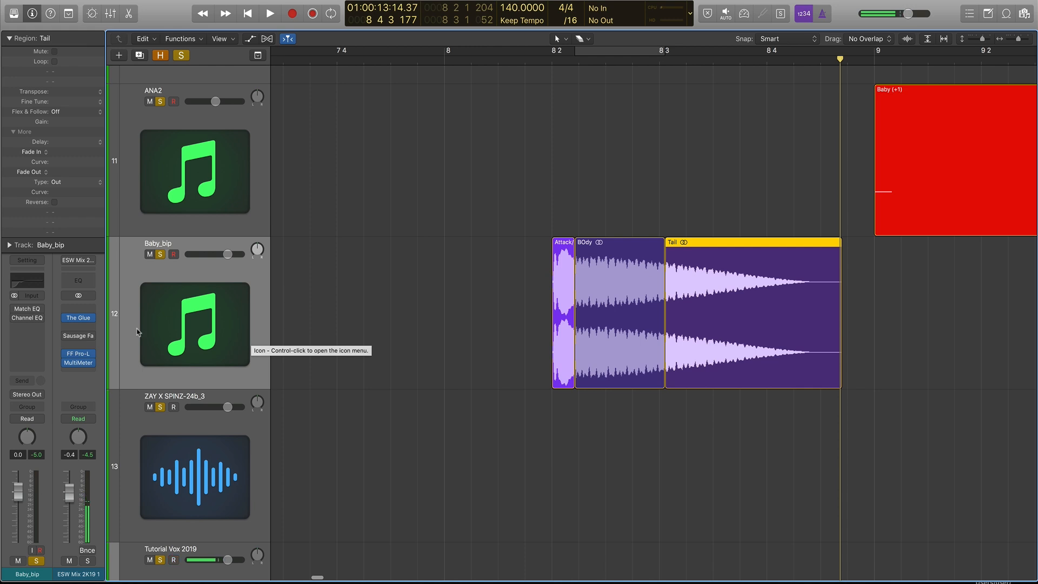
Step: Mute the Baby_bip track that holds the Attack/Kick, BOdy and Tail regions
left_click(149, 254)
key("super+Up")
key("super+Up")
key("super+Up")
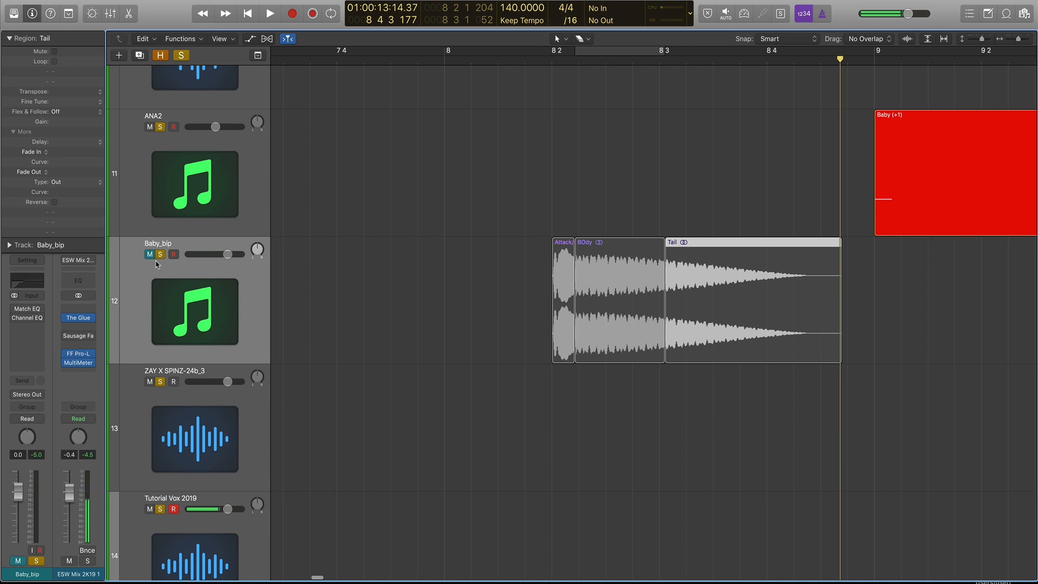
Step: Set the cycle range from bar 5 to bar 17 and start playback of the arrangement
scroll(476, 269, "left", 2)
scroll(476, 270, "down", 4)
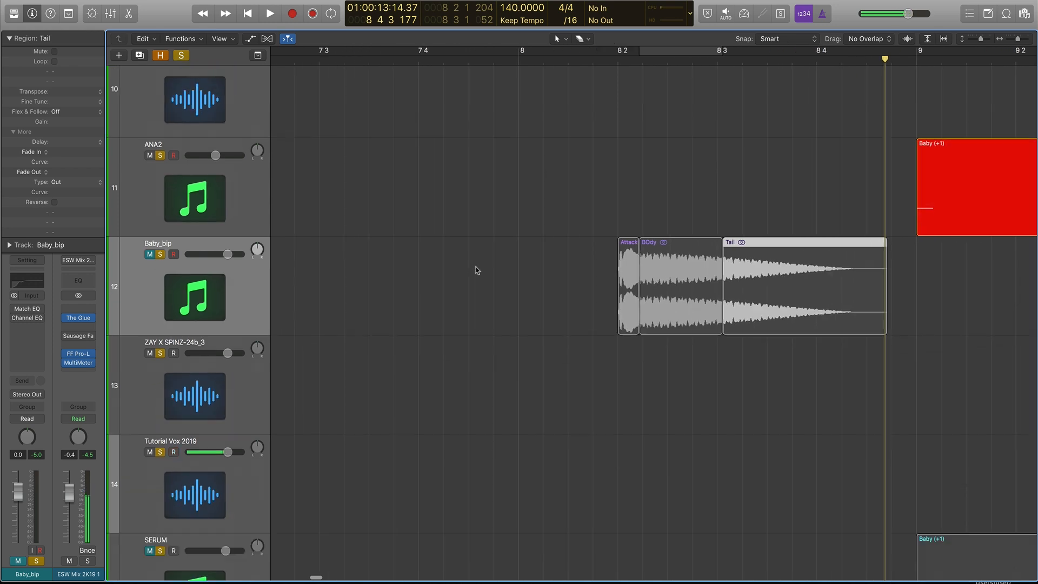
scroll(476, 270, "up", 7)
scroll(476, 274, "down", 4)
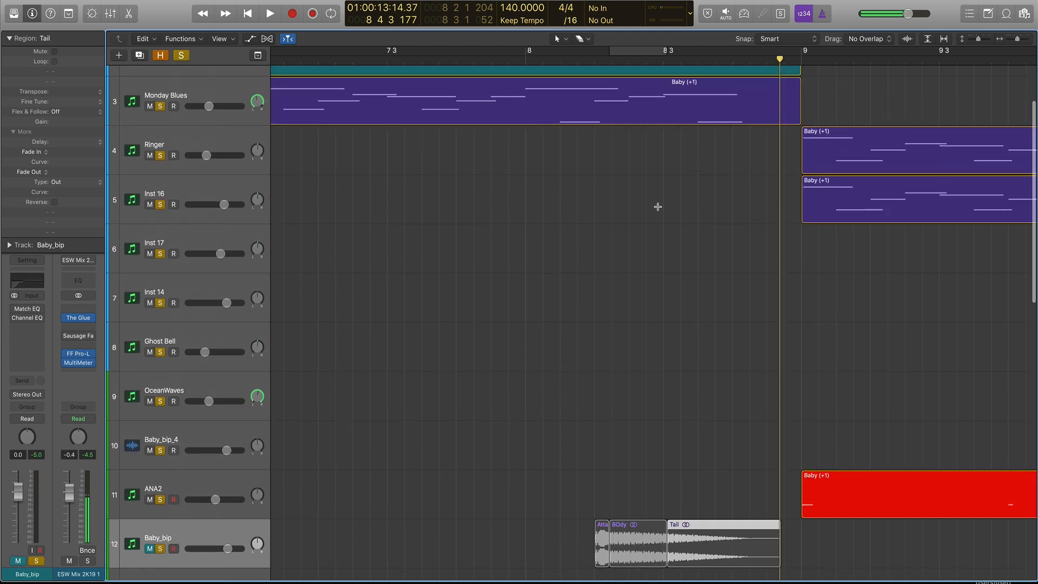
scroll(653, 207, "left", 5)
left_click_drag(468, 52, 849, 47)
scroll(841, 69, "right", 3)
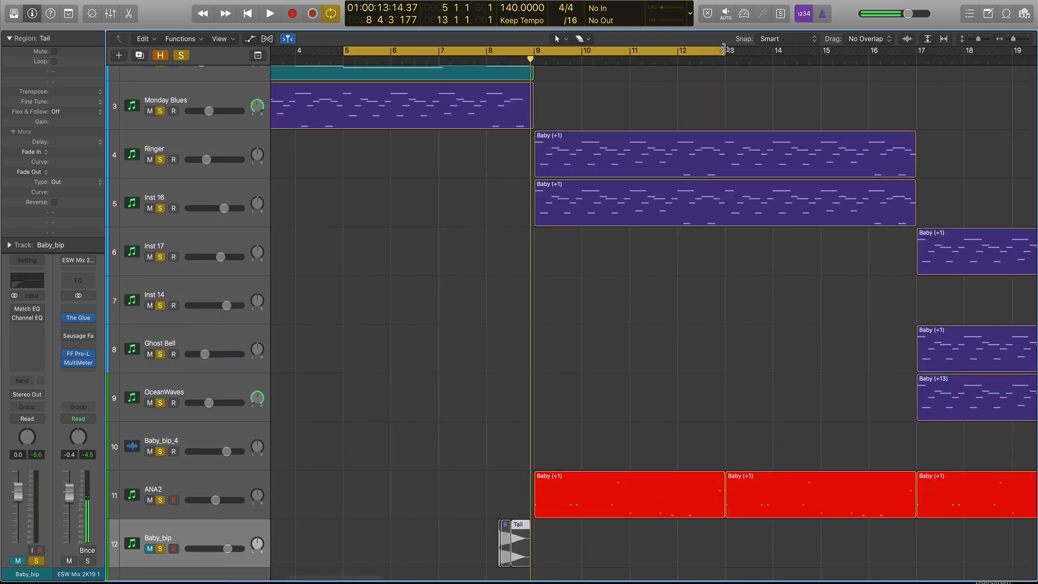
left_click_drag(727, 52, 922, 53)
key("space")
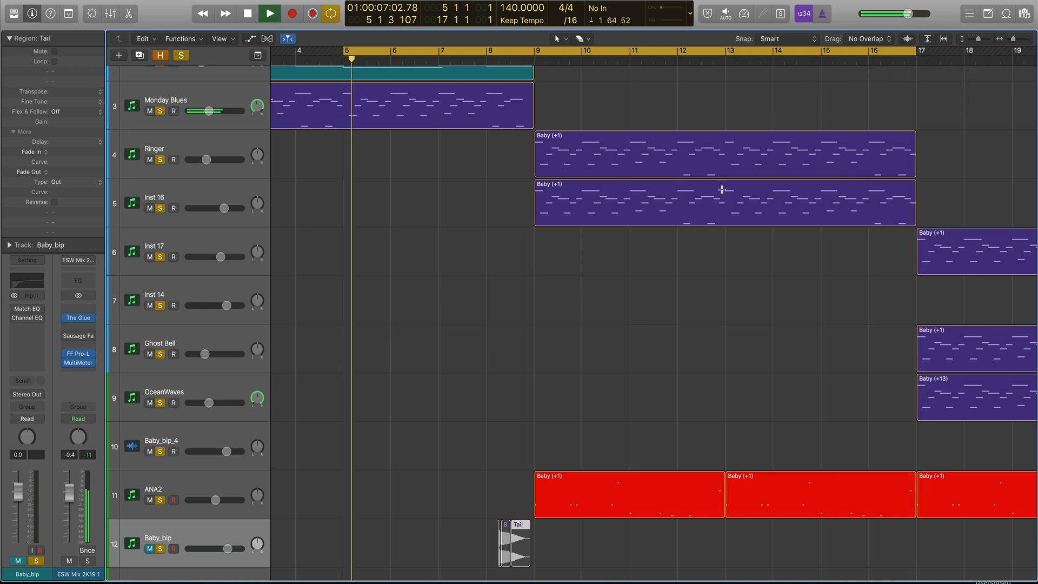
Step: Open the ANA 2 synth on the ANA2 track and lower the track volume to -6.4 dB
left_click(186, 487)
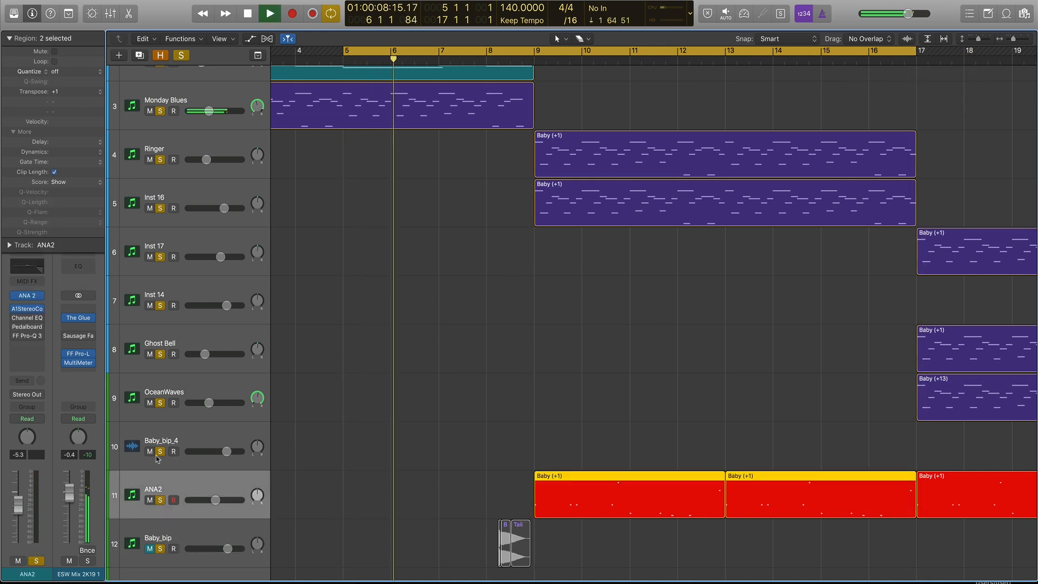
left_click(27, 296)
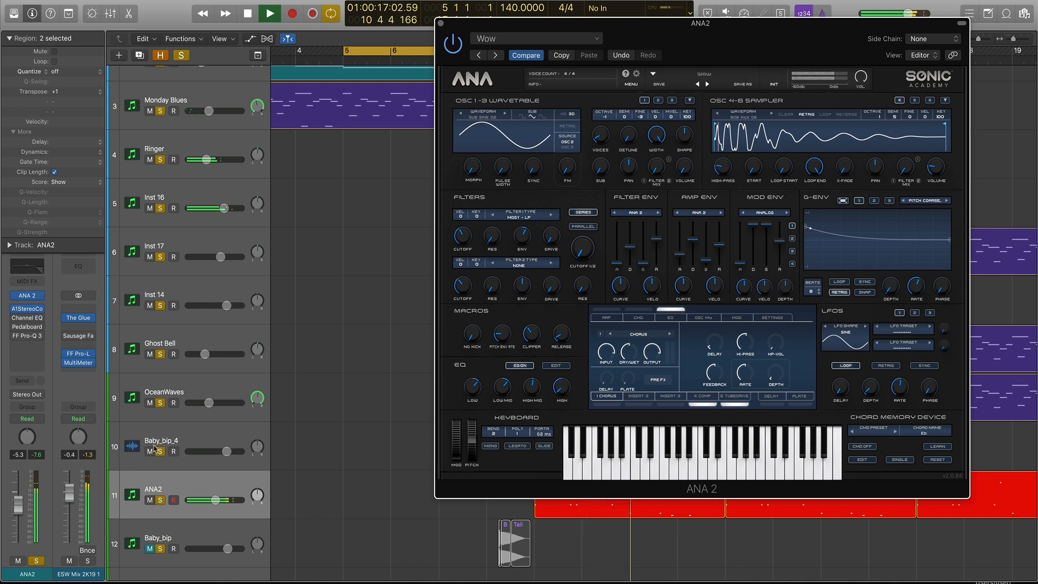
left_click_drag(219, 500, 218, 501)
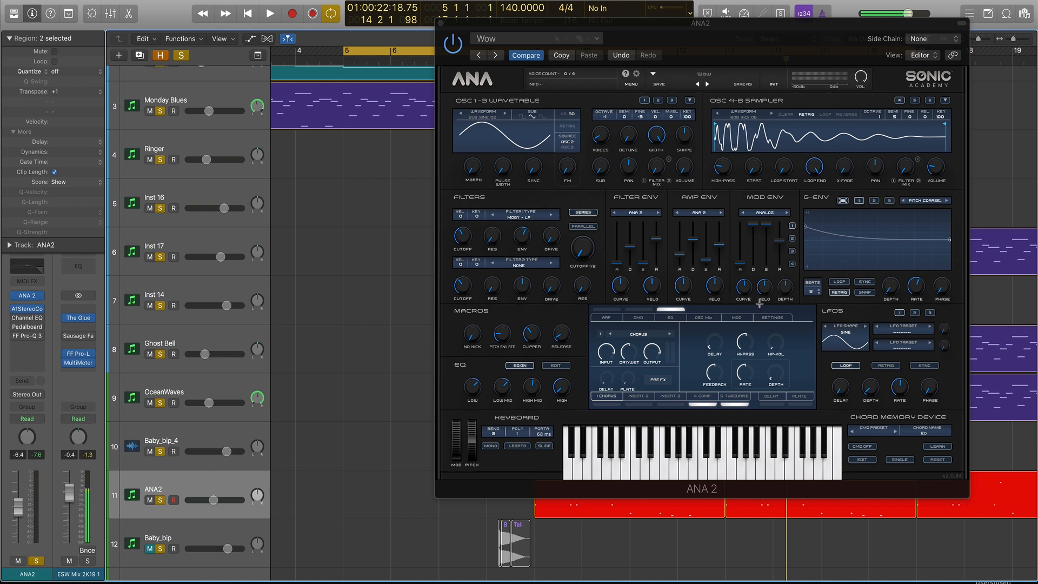
Step: Show the ANA 2 oscillator mixer, solo oscillator 4 and play the part
left_click(703, 318)
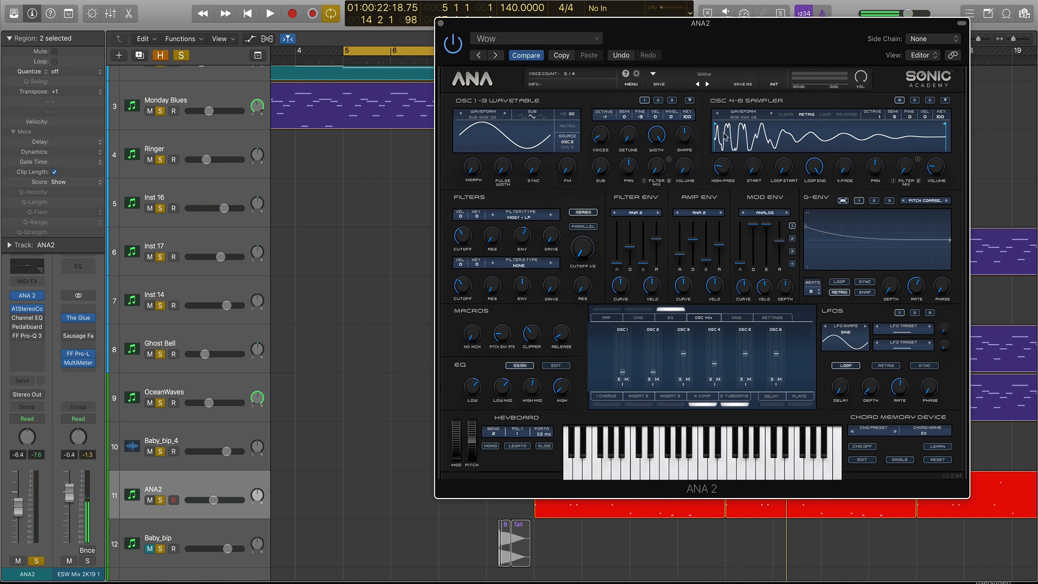
left_click(711, 379)
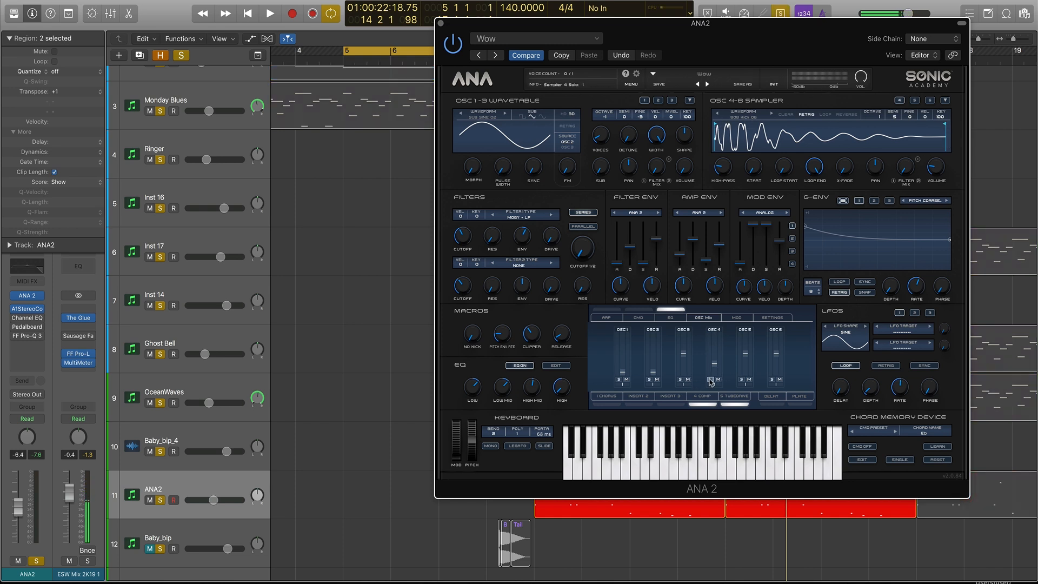
key("space")
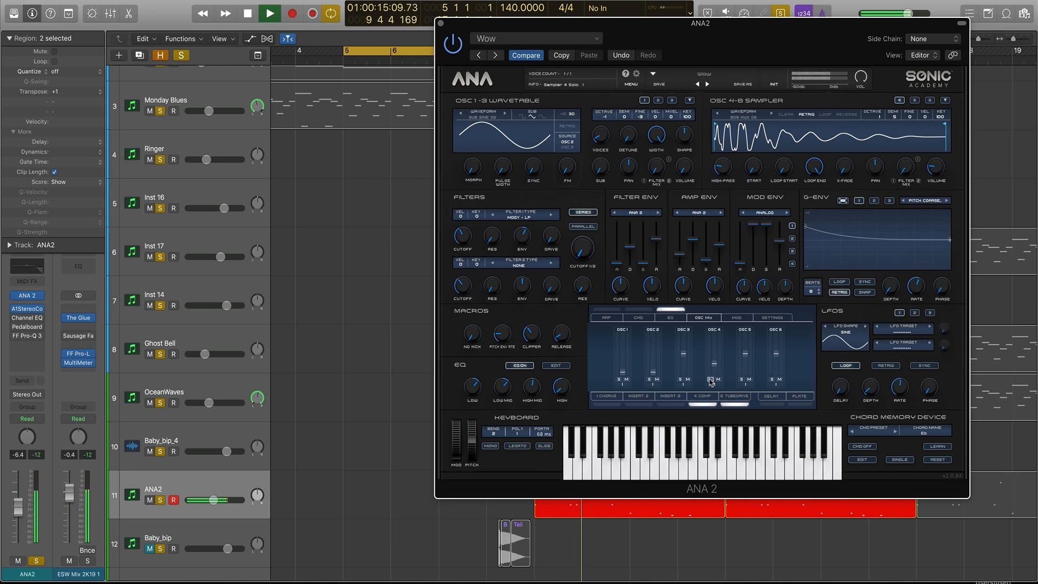
Step: Solo oscillator 1 in the ANA 2 oscillator mixer and listen to its sine layer
left_click(619, 380)
key("space")
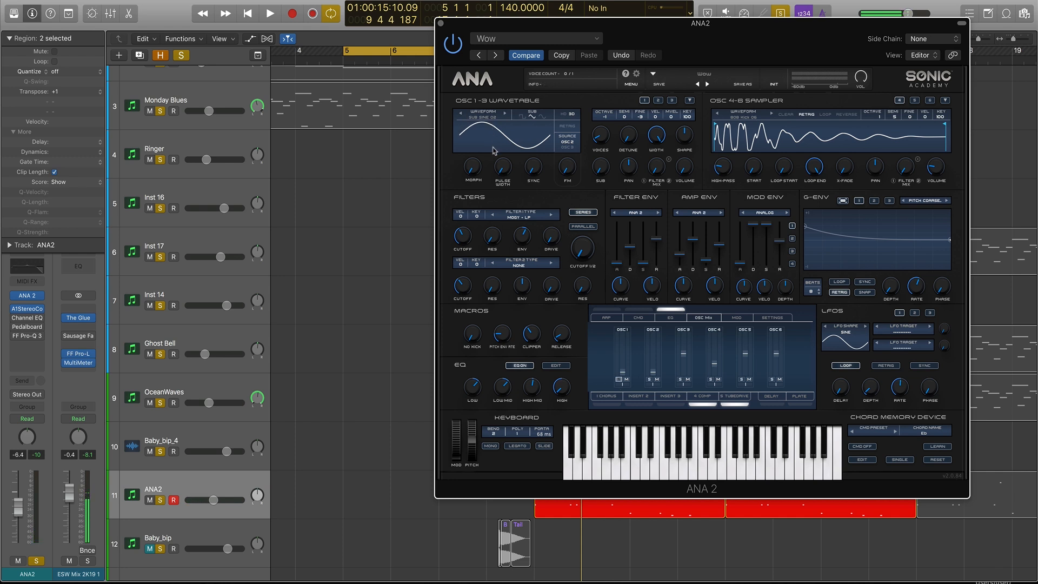
key("space")
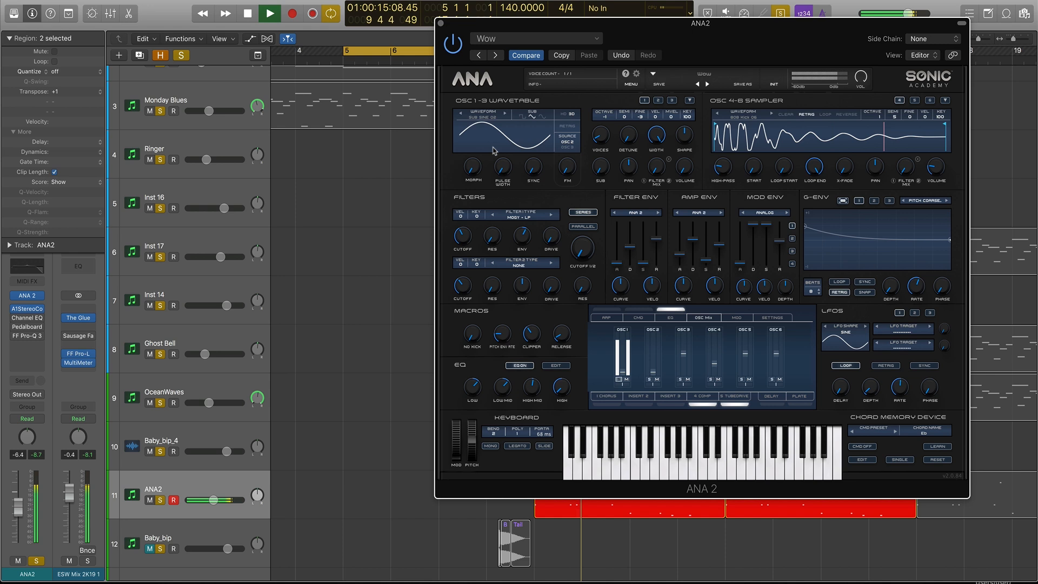
key("space")
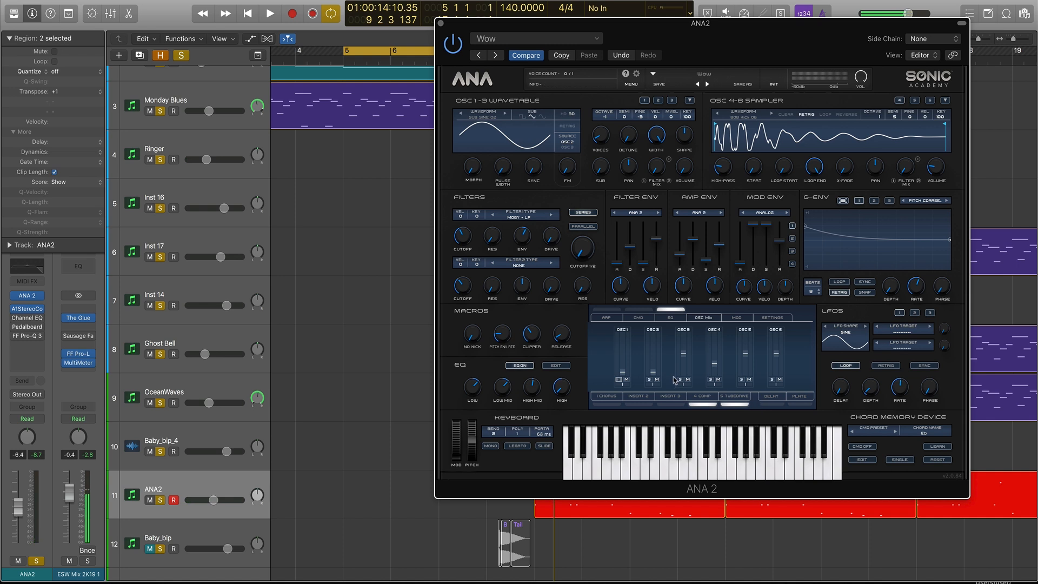
Step: Unsolo oscillator 1, close the ANA 2 window and bring the lower tracks of the arrangement into view
left_click(620, 379)
left_click(440, 25)
scroll(562, 168, "down", 3)
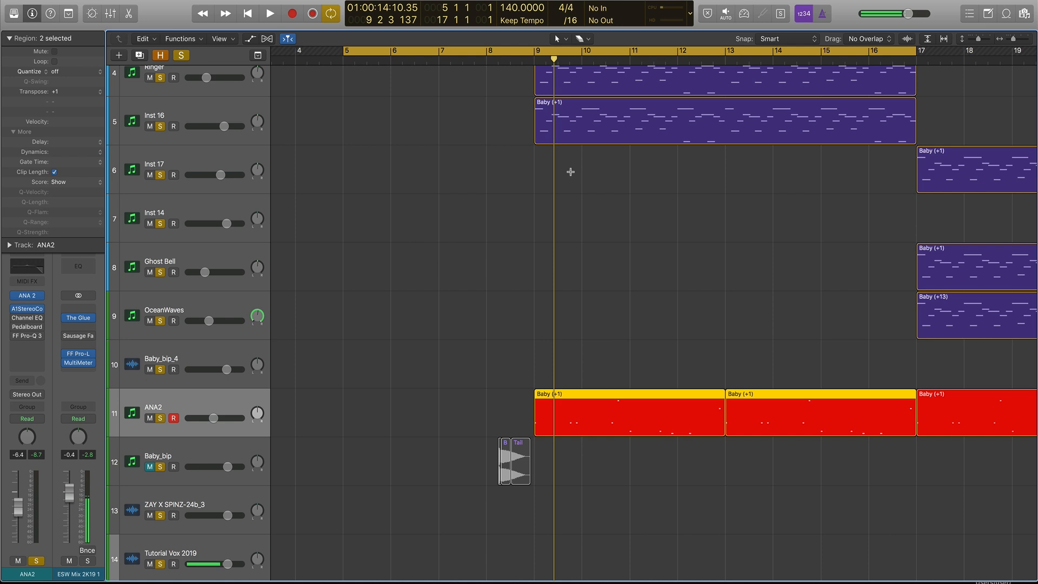
scroll(570, 171, "down", 20)
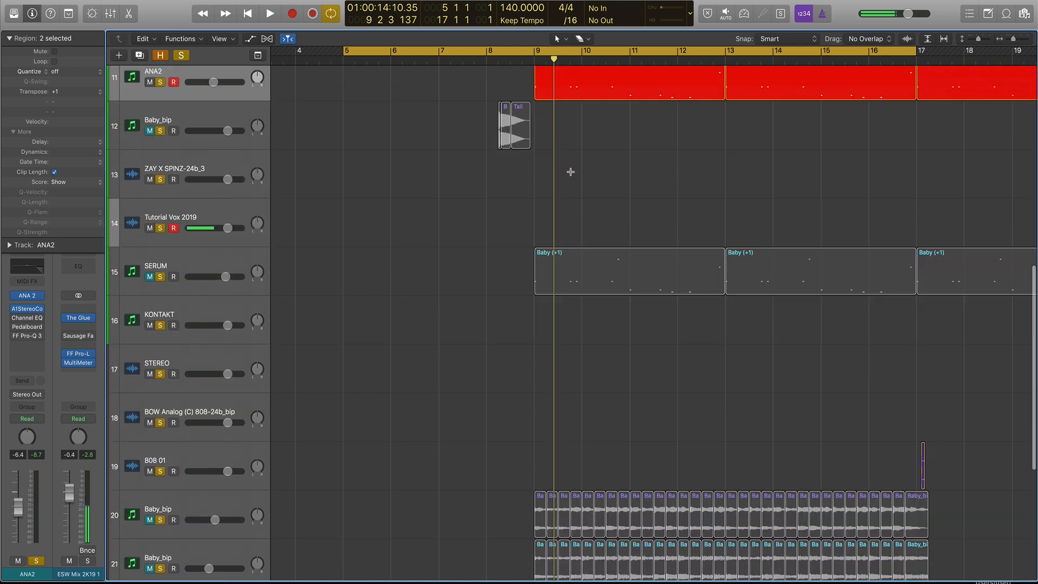
Step: Select the Drum Loops track and listen to its soloed drum loop
left_click(220, 381)
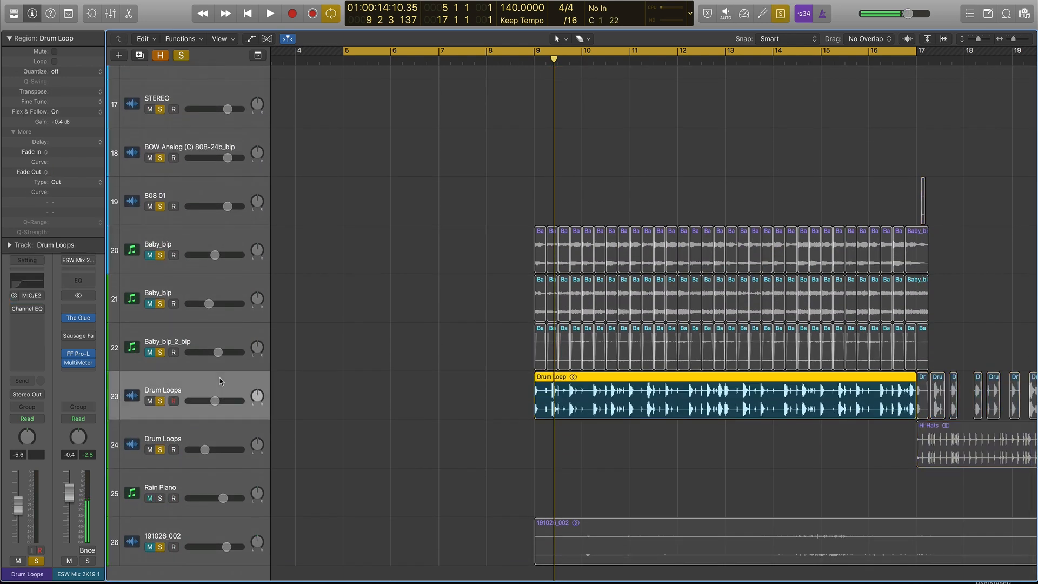
key("space")
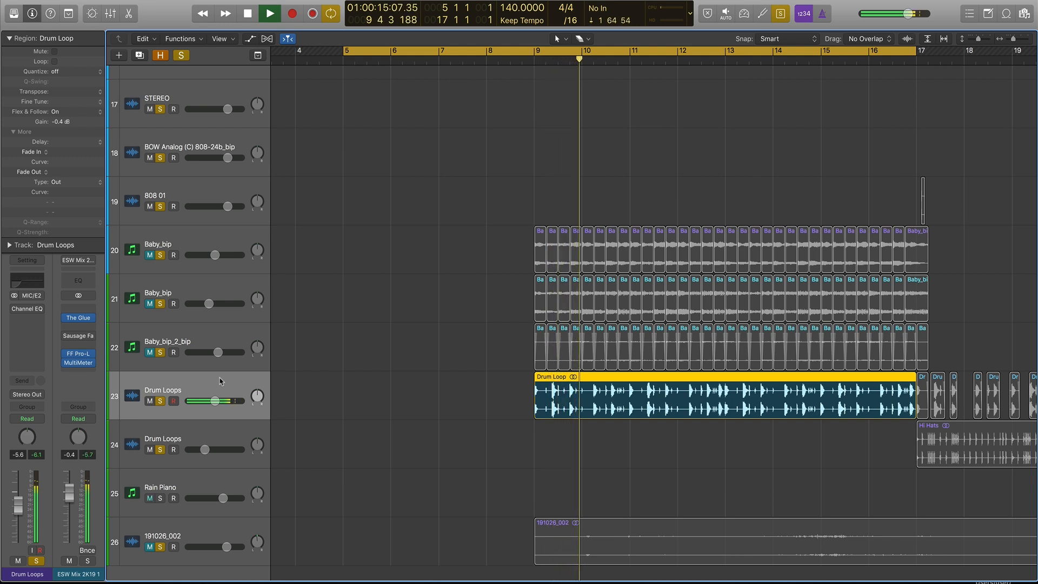
key("space")
Step: Open ANA 2 on the ANA2 track, show its oscillator mixer and mute oscillator 4
scroll(354, 360, "up", 5)
scroll(567, 341, "up", 5)
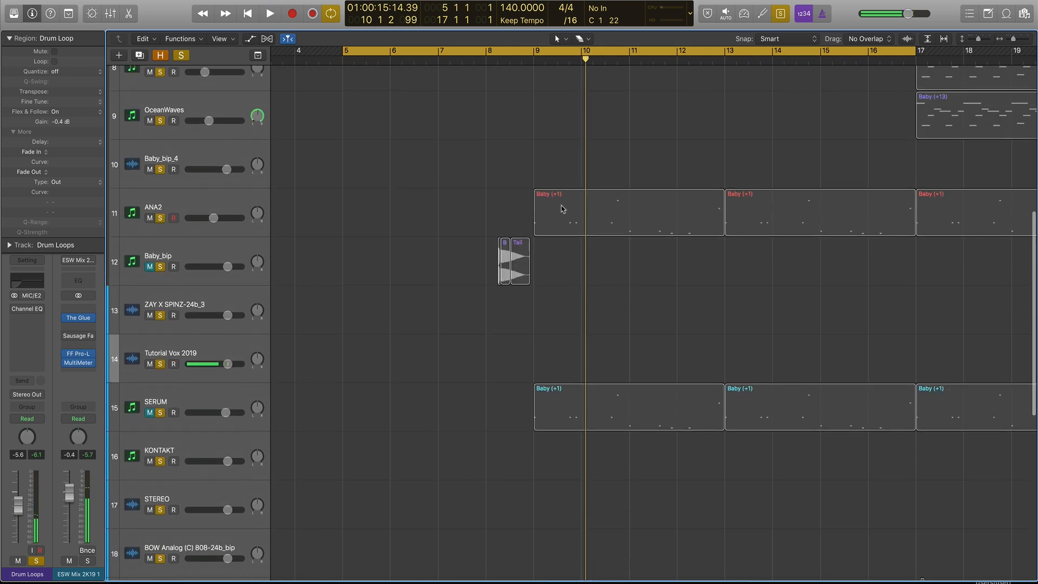
left_click(548, 210)
left_click(208, 204)
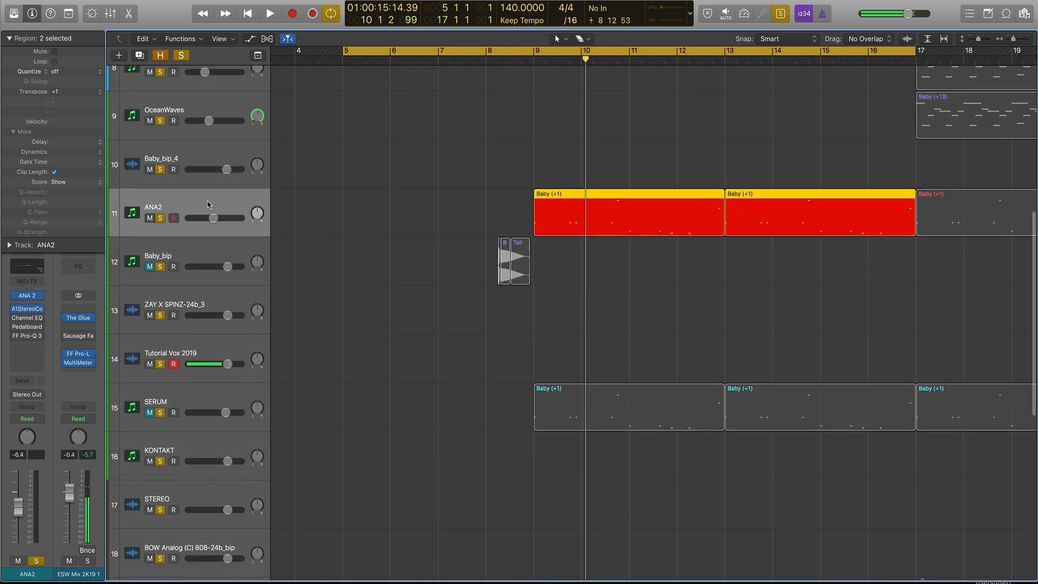
left_click(27, 296)
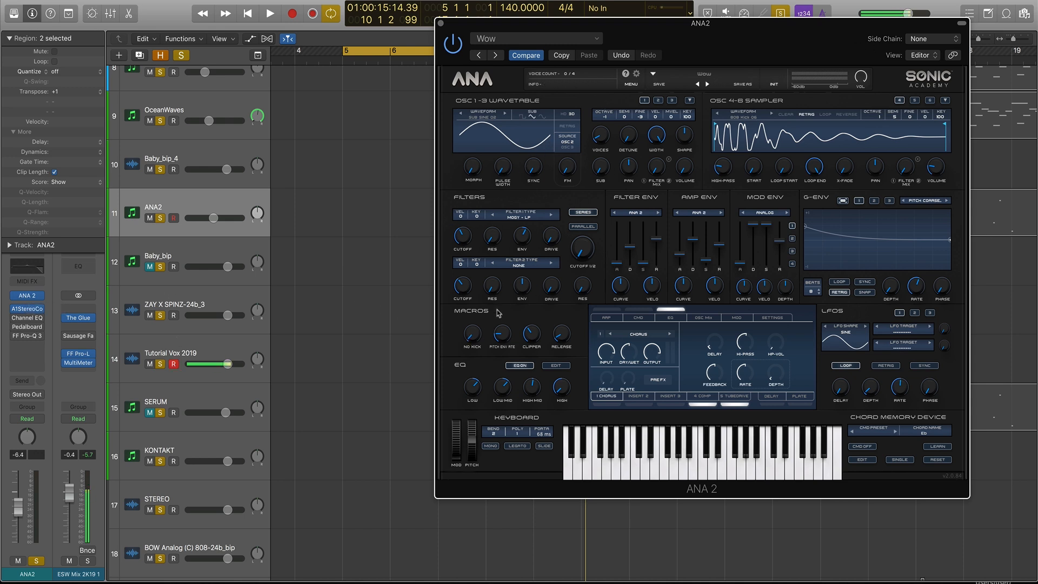
left_click(711, 317)
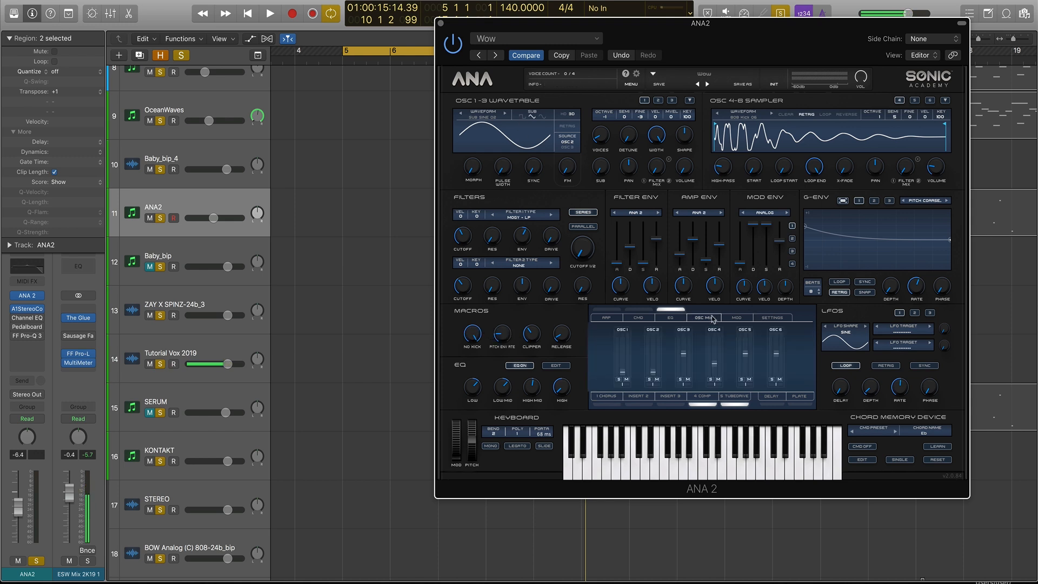
left_click(718, 380)
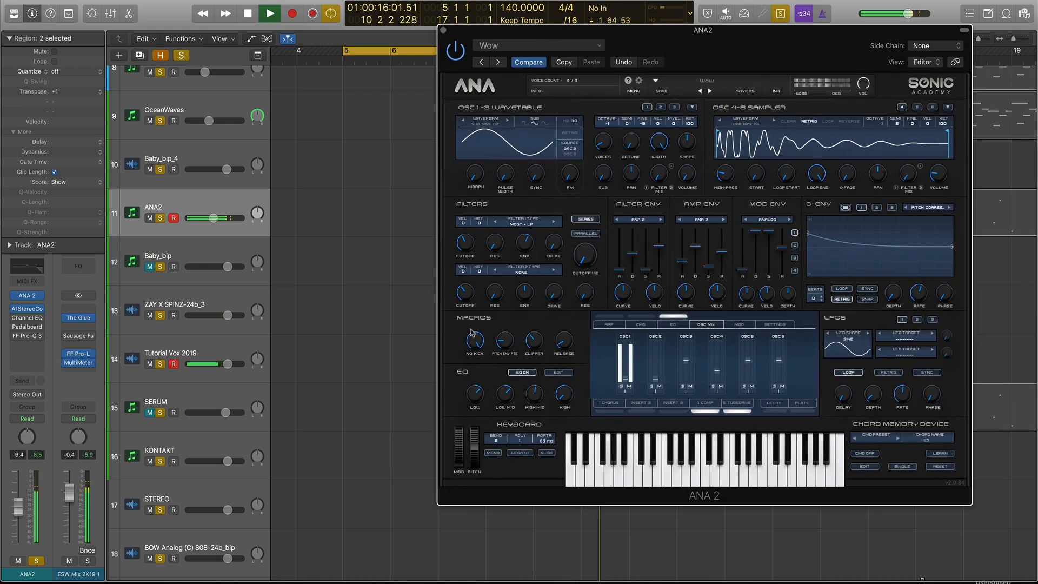
Step: Play the 808 part with oscillator 4 muted and close the ANA 2 window
key("space")
key("space")
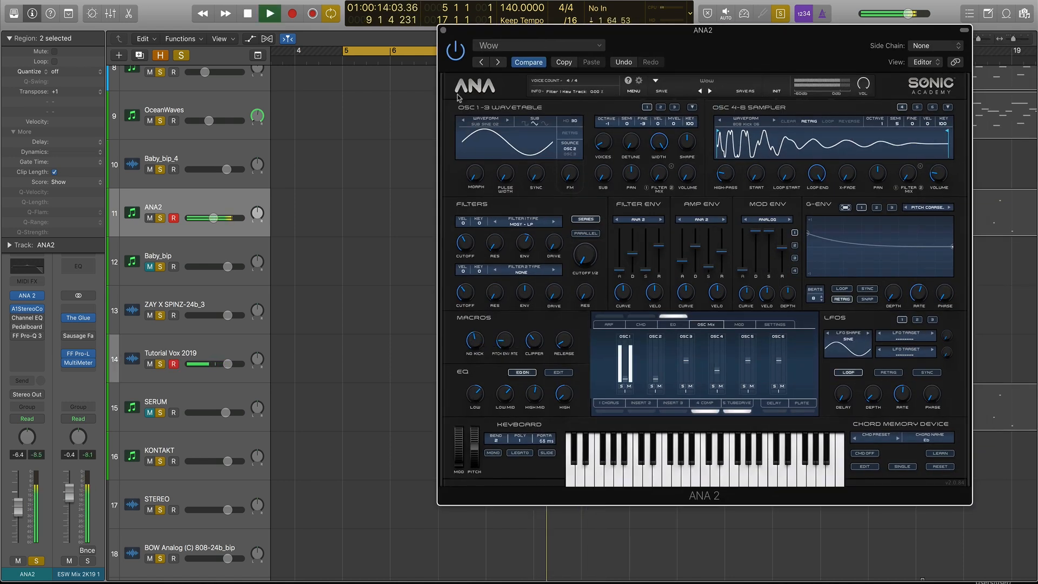
key("space")
left_click(443, 31)
Step: Enlarge the Attack/Kick, Body and Tail regions on the Baby_bip track to examine their waveforms
key("super+Right")
key("super+Right")
key("super+Right")
key("super+Right")
key("super+Right")
key("super+Right")
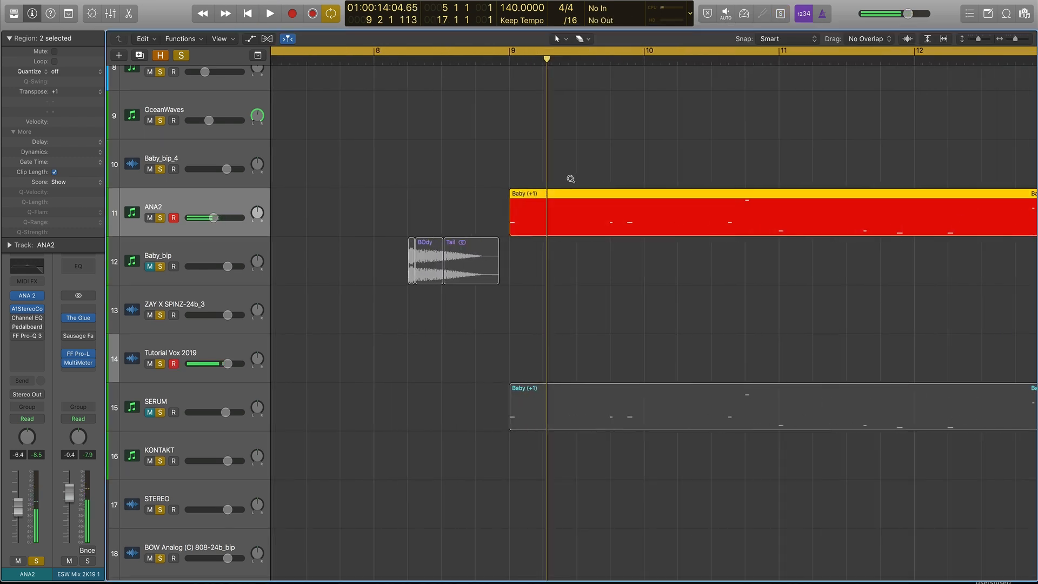
scroll(556, 200, "left", 5)
key("t")
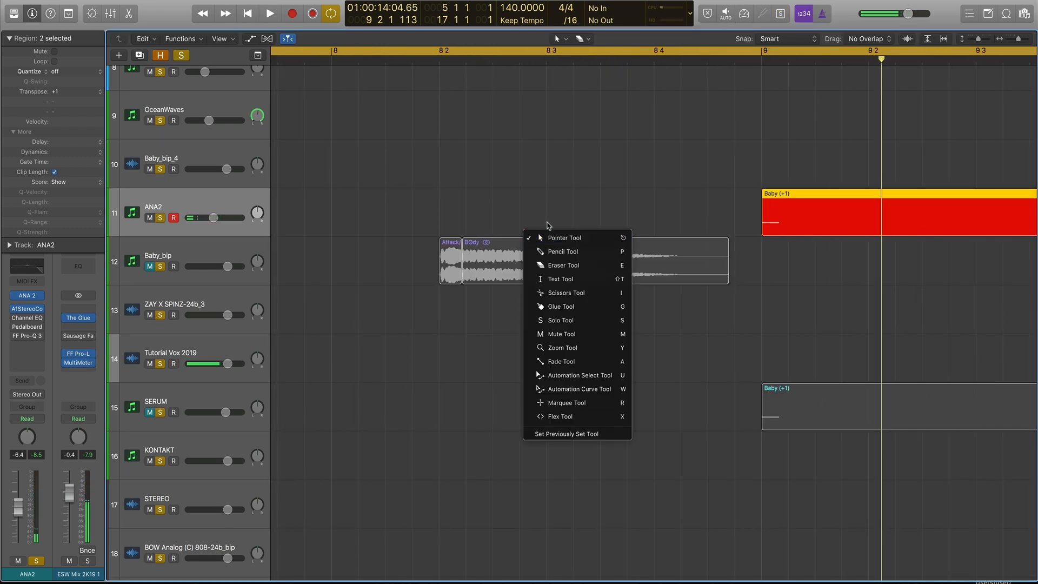
key("z")
left_click_drag(445, 232, 536, 297)
key("super+Right")
key("super+Right")
key("super+Left")
key("super+Left")
key("super+Left")
key("super+Left")
key("t")
key("t")
key("t")
key("t")
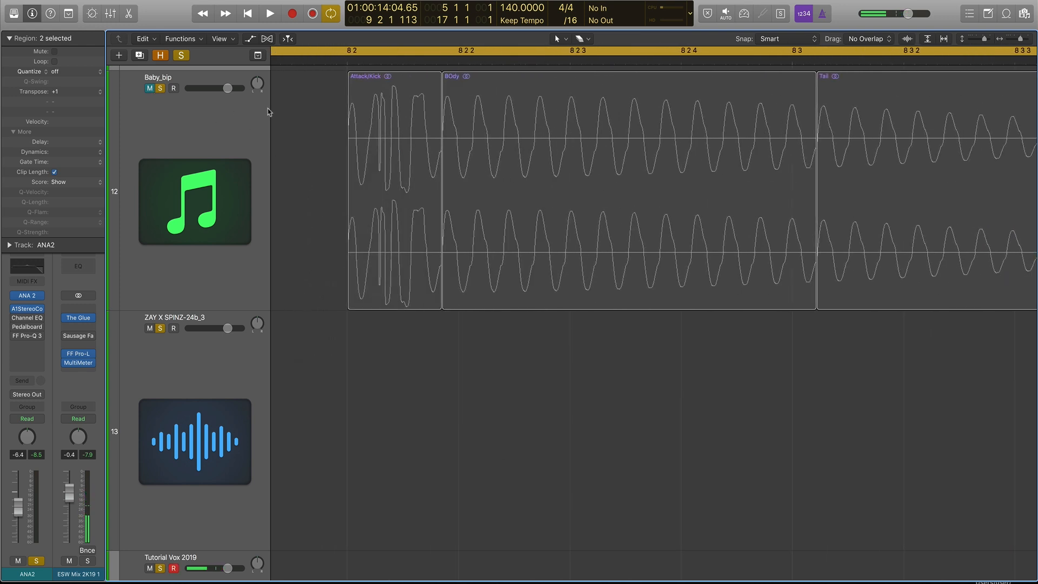
Step: Unmute the Baby_bip track and examine the waveform from attack through body to tail
left_click(139, 89)
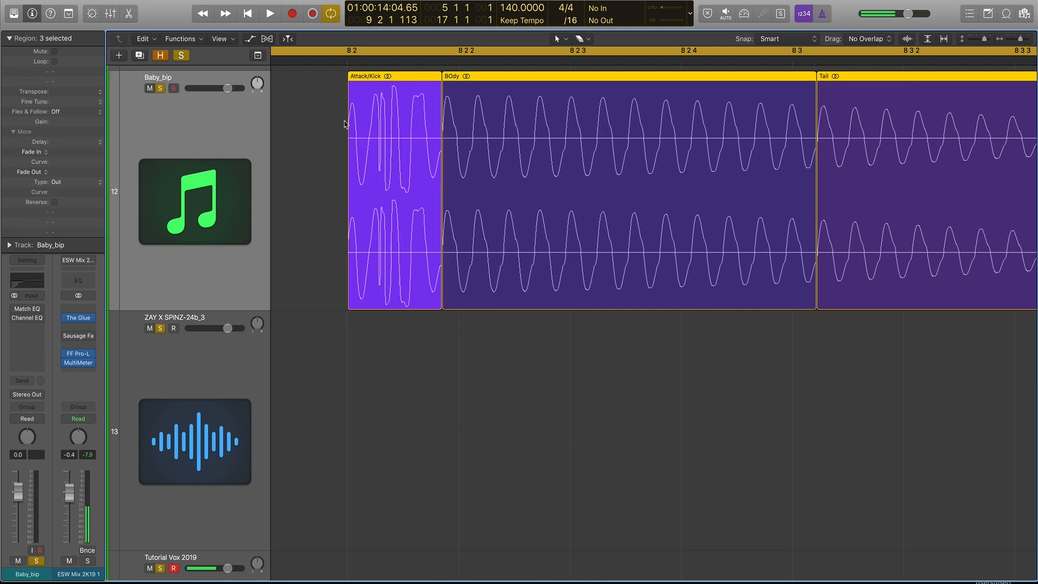
scroll(396, 134, "down", 5)
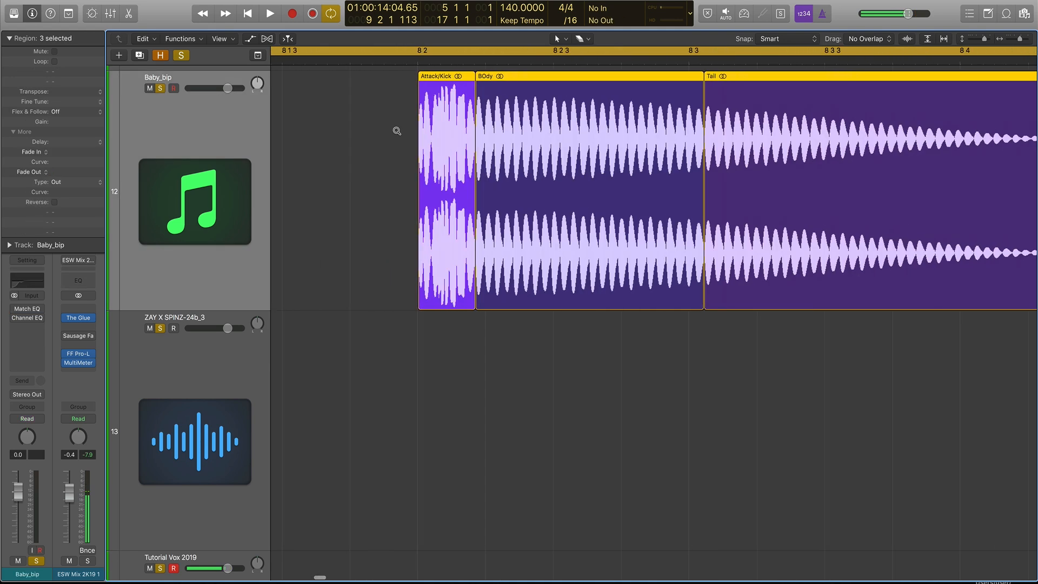
scroll(398, 134, "up", 5)
scroll(397, 133, "right", 7)
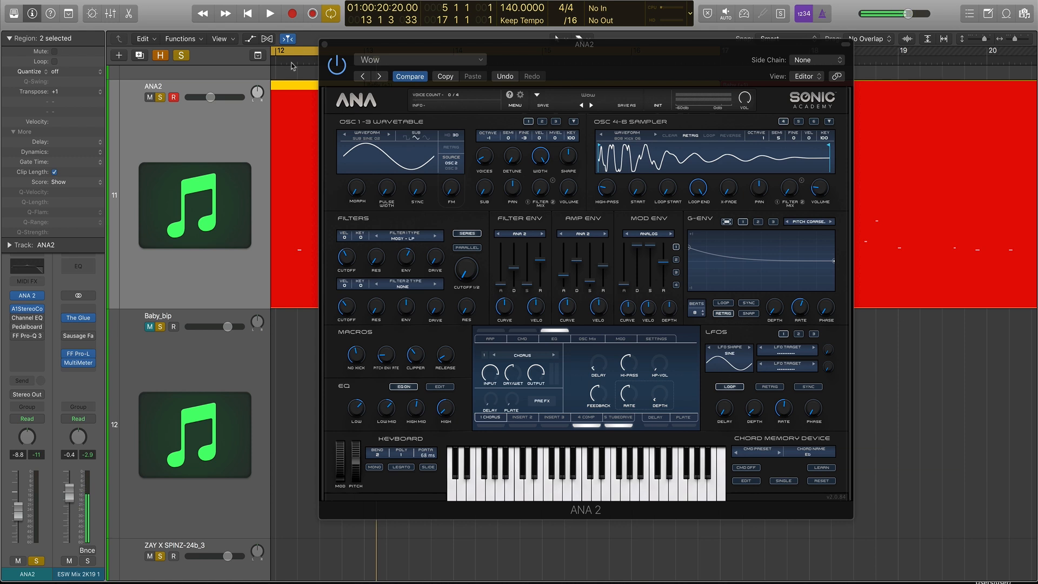
Step: Close ANA 2, enable and open FF Pro-Q 3 on the ANA2 track, and play the bass through its analyzer
left_click(324, 45)
scroll(353, 151, "down", 2)
scroll(354, 149, "left", 5)
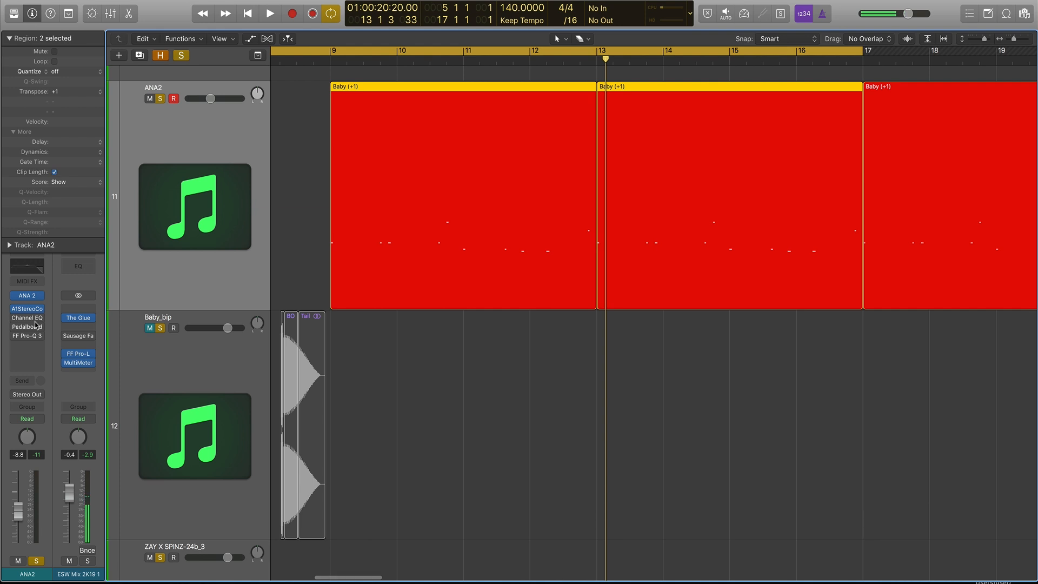
left_click(15, 336)
left_click(26, 337)
left_click_drag(281, 8, 710, 67)
key("space")
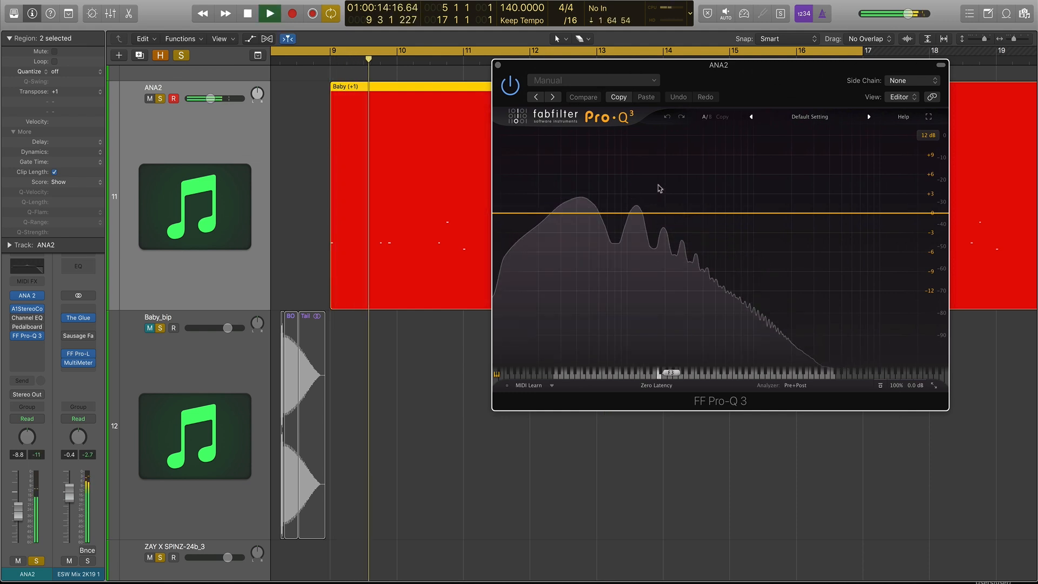
Step: Stop playback, inspect the notes of the spectrum peaks, place a bell band at about 130 Hz and close FF Pro-Q 3
key("space")
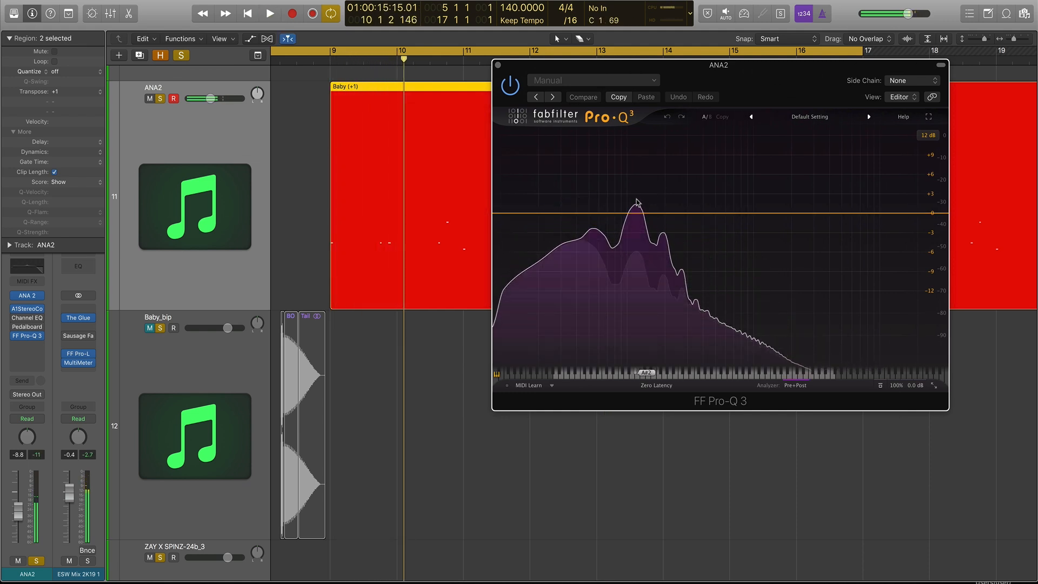
mouse_move(636, 204)
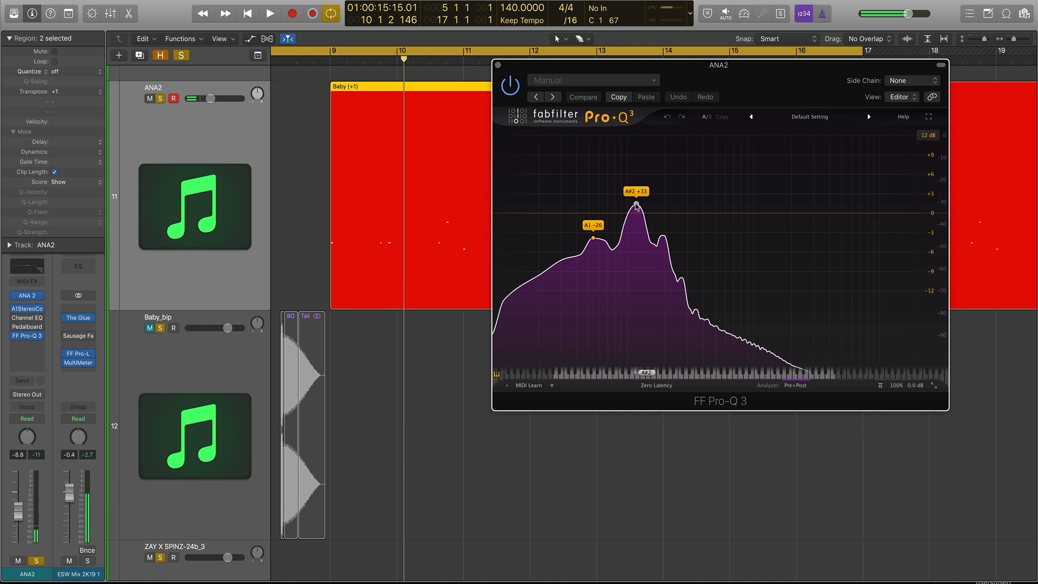
mouse_move(636, 204)
left_mouse_down()
mouse_move(663, 207)
mouse_move(641, 213)
left_mouse_up()
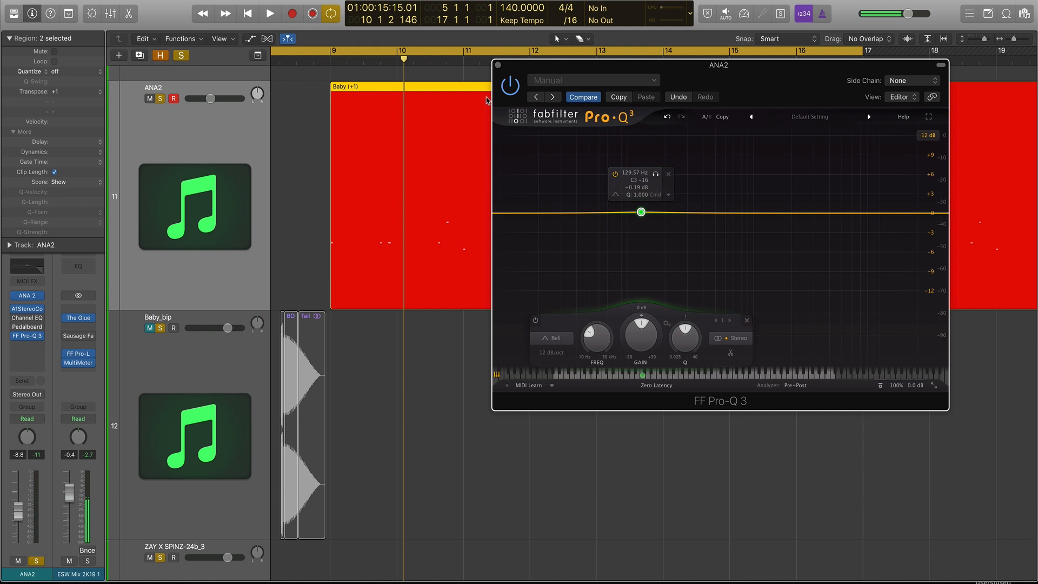
left_click(497, 65)
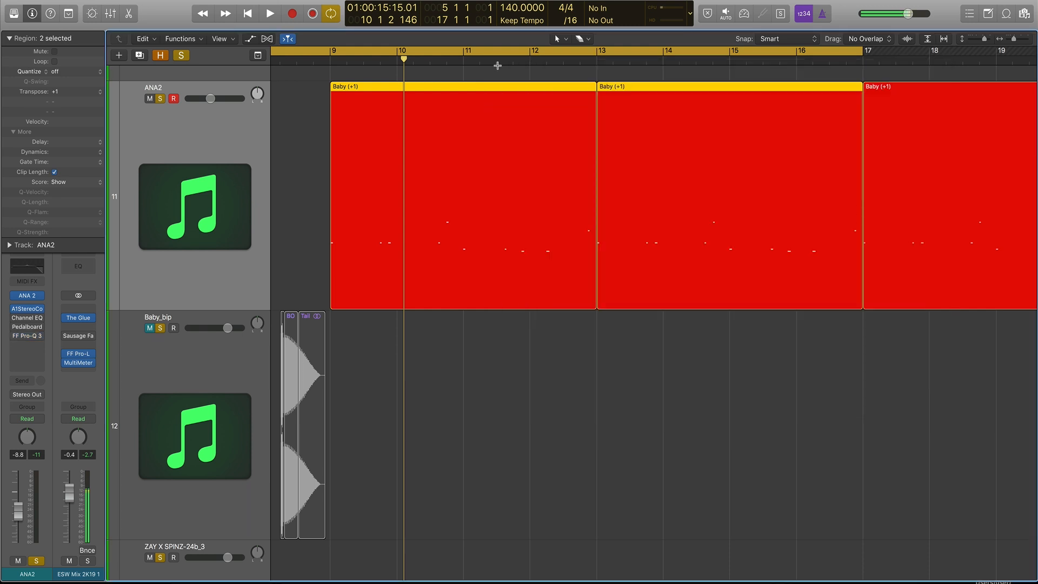
Step: Solo the melody region on the Ringer track and listen to it
scroll(326, 112, "up", 20)
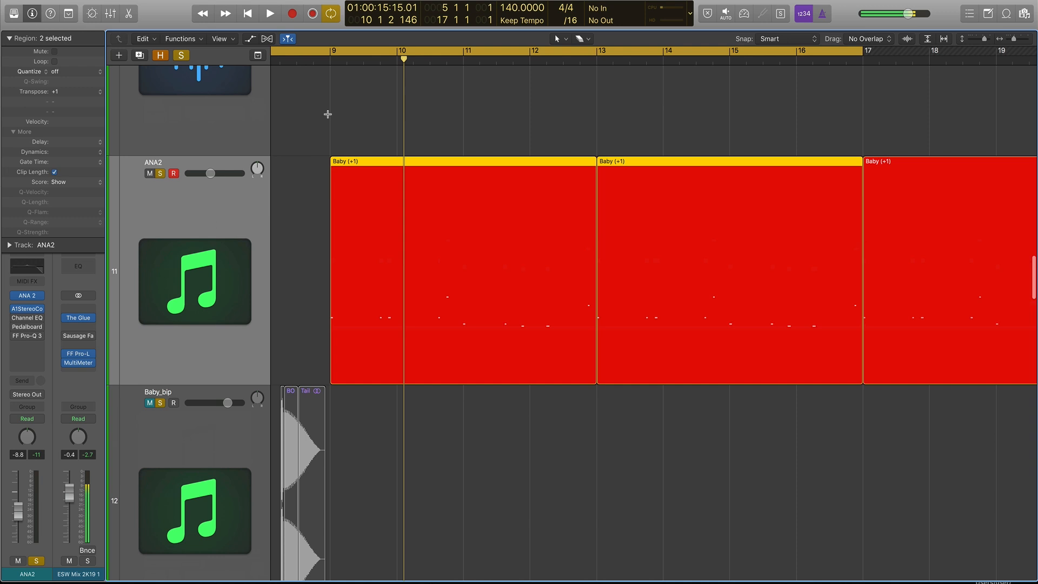
scroll(290, 273, "down", 4)
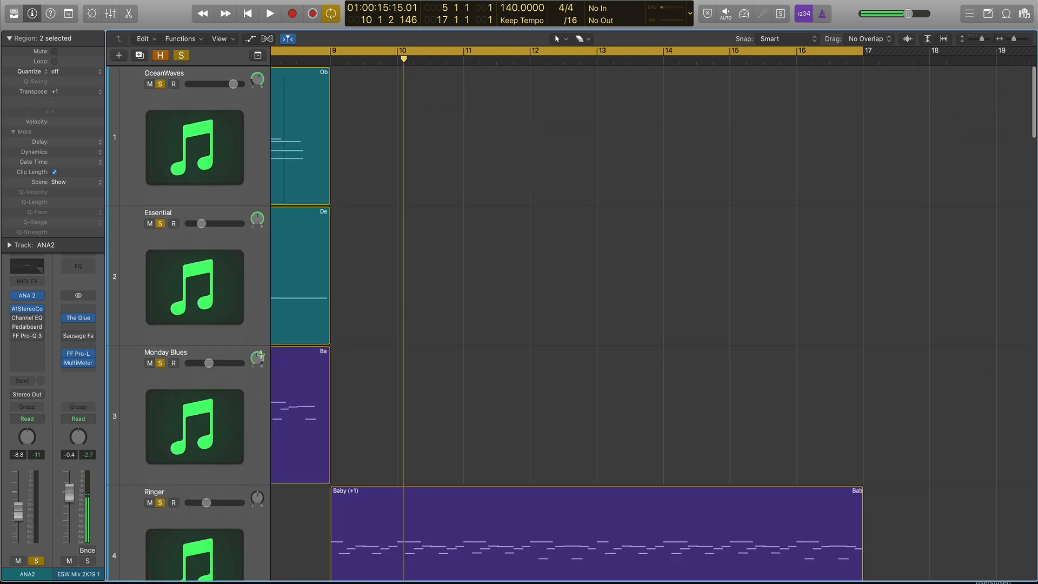
left_click(249, 412)
key("ctrl+s")
key("space")
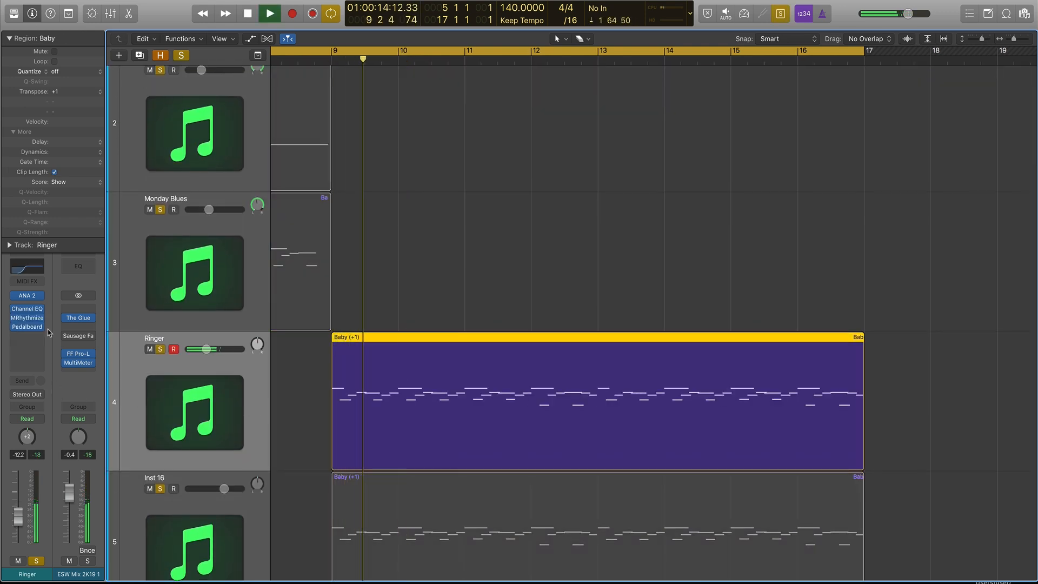
key("space")
Step: Insert a stereo FF Pro-Q 3 after Pedalboard on the Ringer track and close its window
left_click(27, 335)
mouse_move(42, 373)
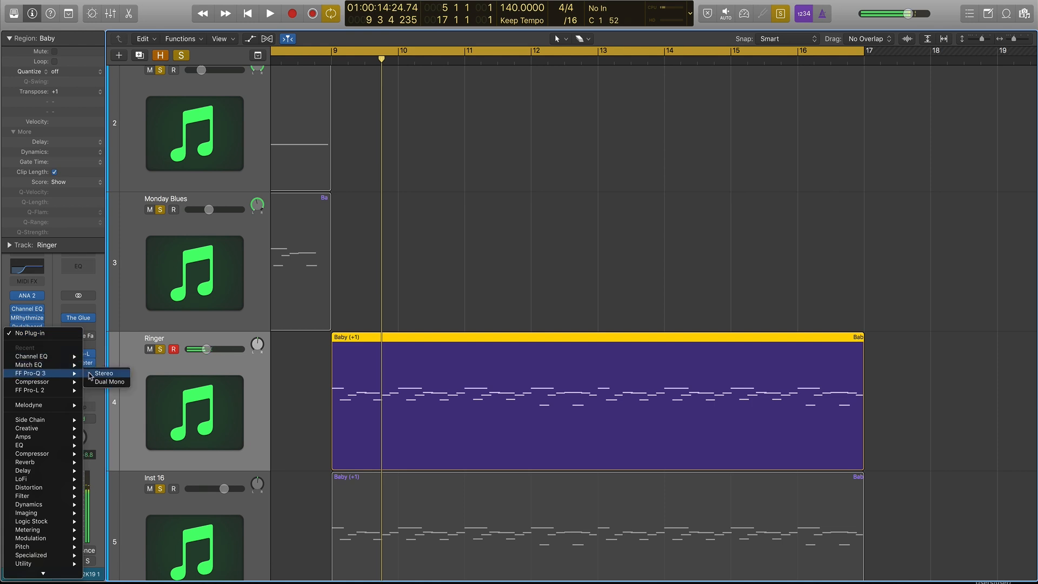
left_click(104, 373)
left_click_drag(153, 155, 183, 160)
left_click_drag(22, 155, 112, 146)
left_click(17, 4)
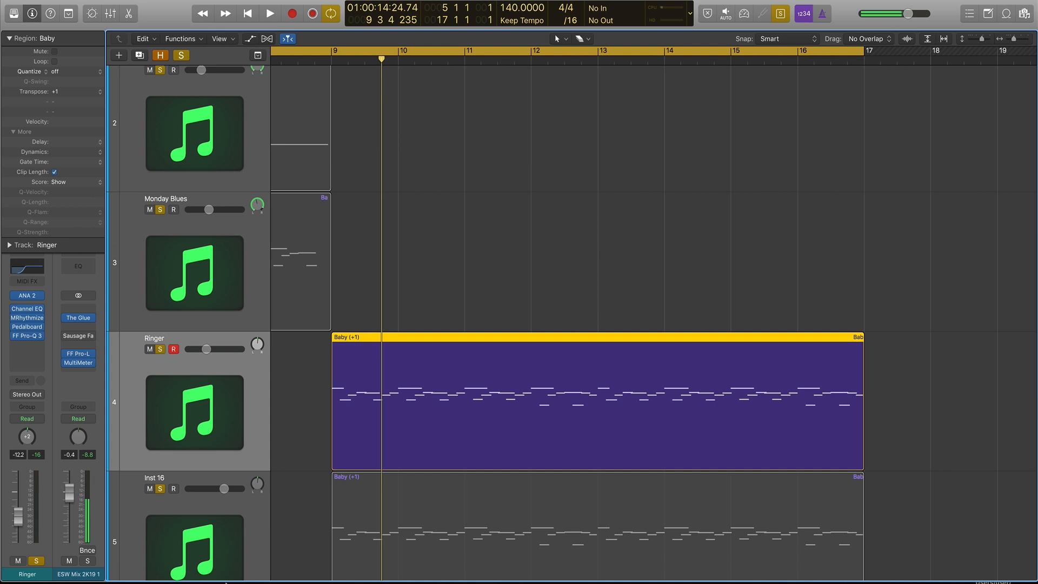
Step: Copy the FF Pro-Q 3 insert from the Ringer channel to the Inst 16 channel in the mixer
left_click(231, 552)
key("x")
scroll(295, 427, "up", 5)
left_click_drag(270, 429, 311, 439)
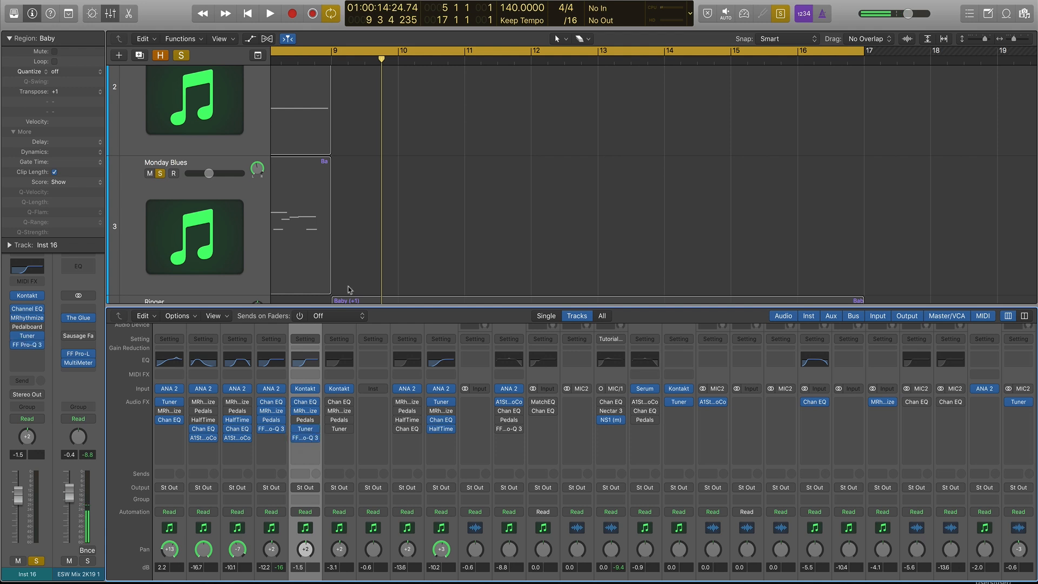
key("x")
Step: Solo the Ringer and Inst 16 melody regions together
scroll(294, 365, "down", 10)
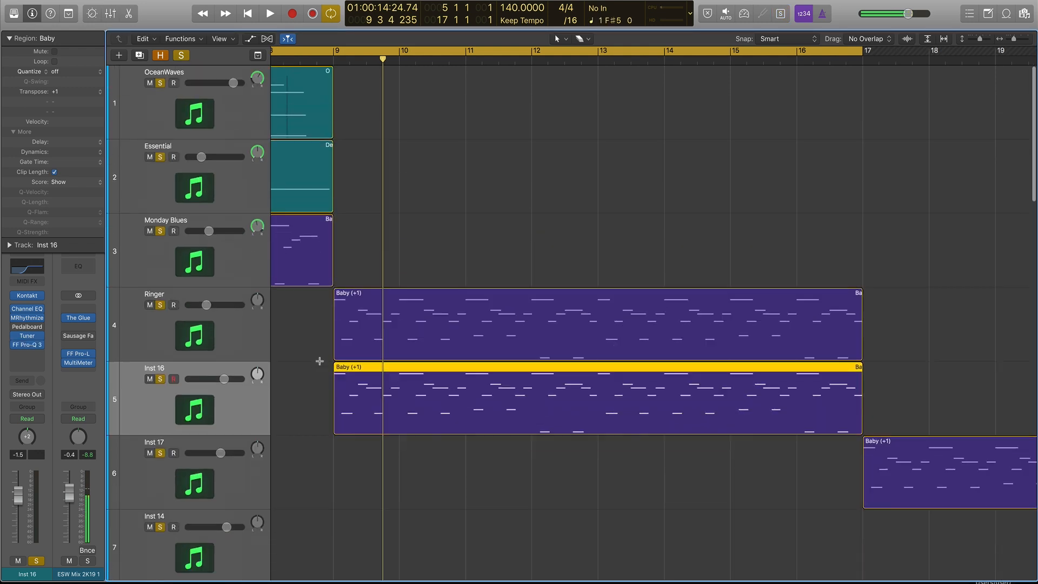
scroll(320, 361, "up", 8)
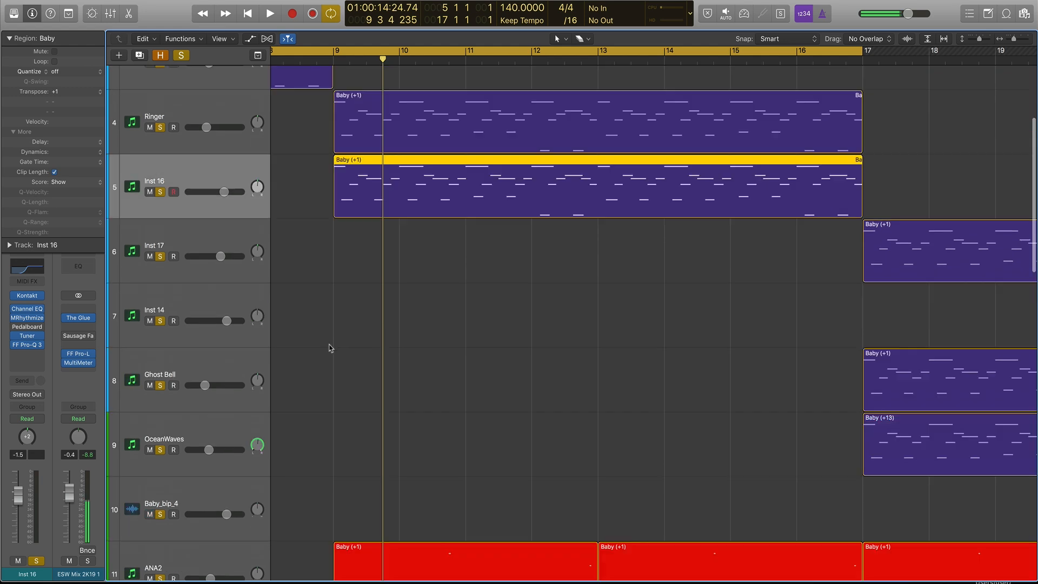
left_click(376, 162, "shift")
key("ctrl+s")
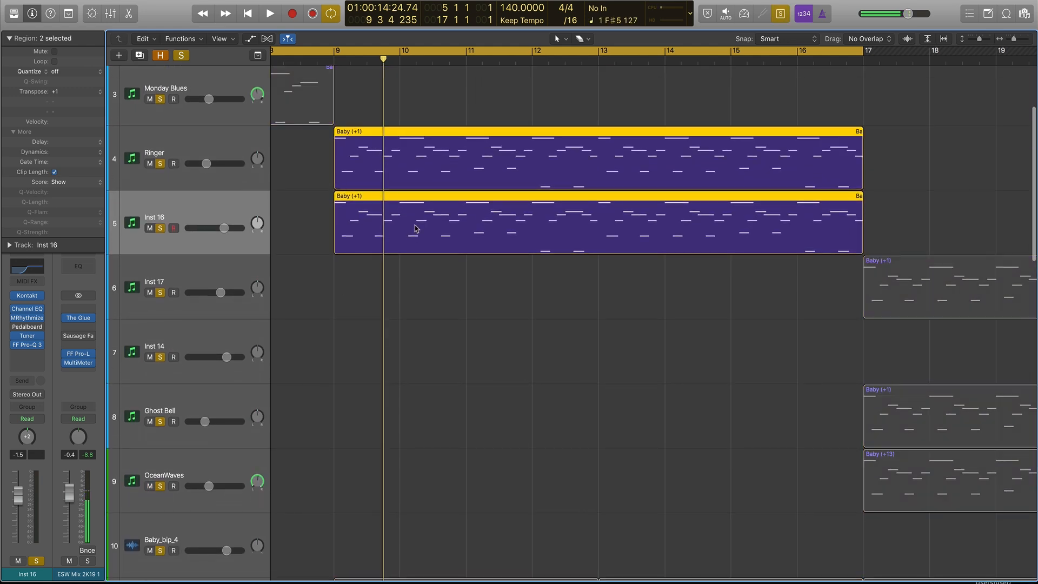
Step: Select the first ANA2 bass region, close the event list, and play the beat with region solo off
scroll(416, 281, "down", 5)
left_click(420, 296)
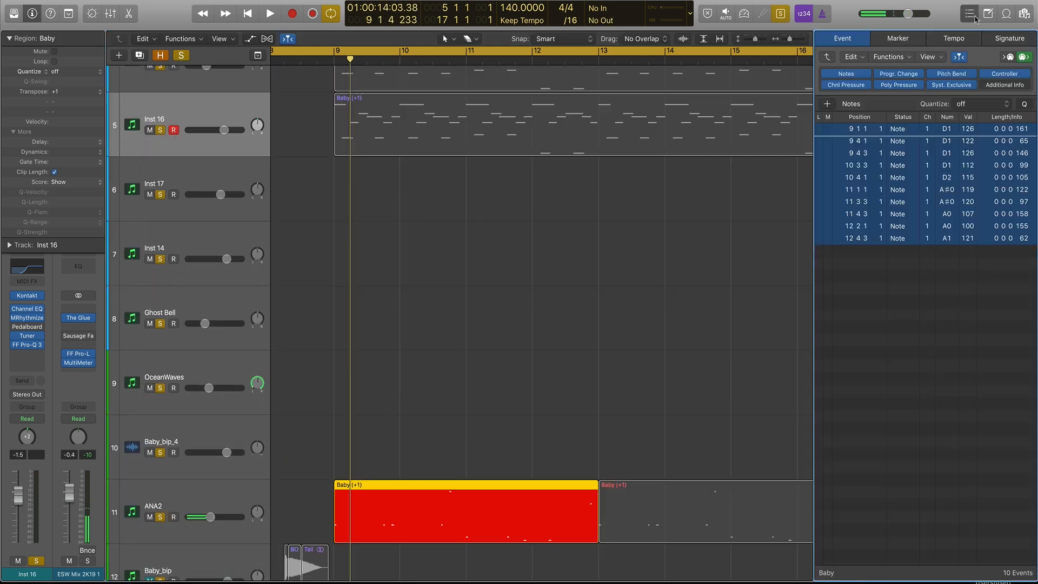
left_click(969, 13)
key("ctrl+s")
key("space")
key("super+Left")
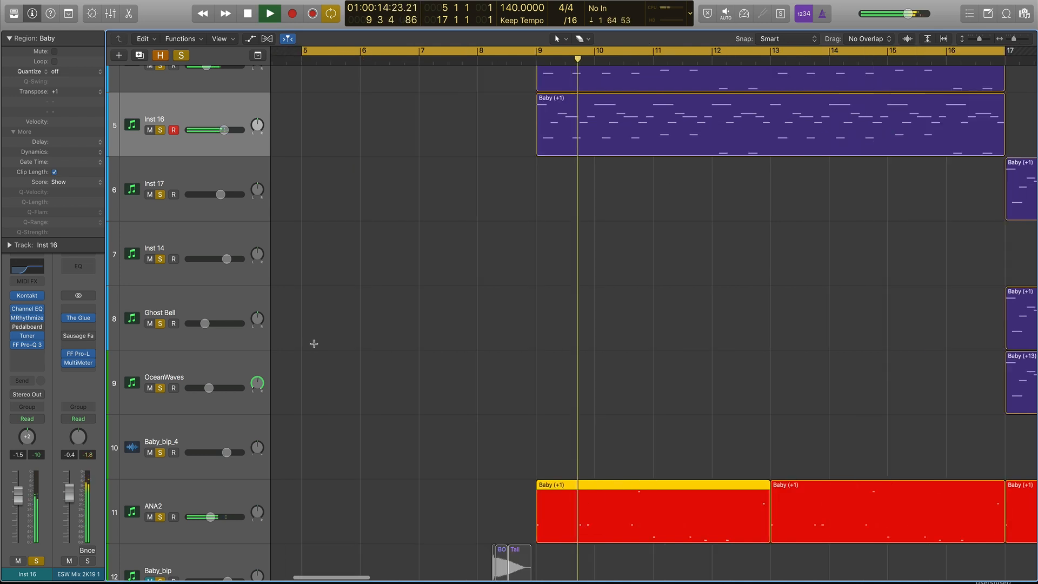
Step: Select the ANA2 track, then briefly open and close its A1StereoControl plug-in
left_click(200, 496)
left_click(27, 309)
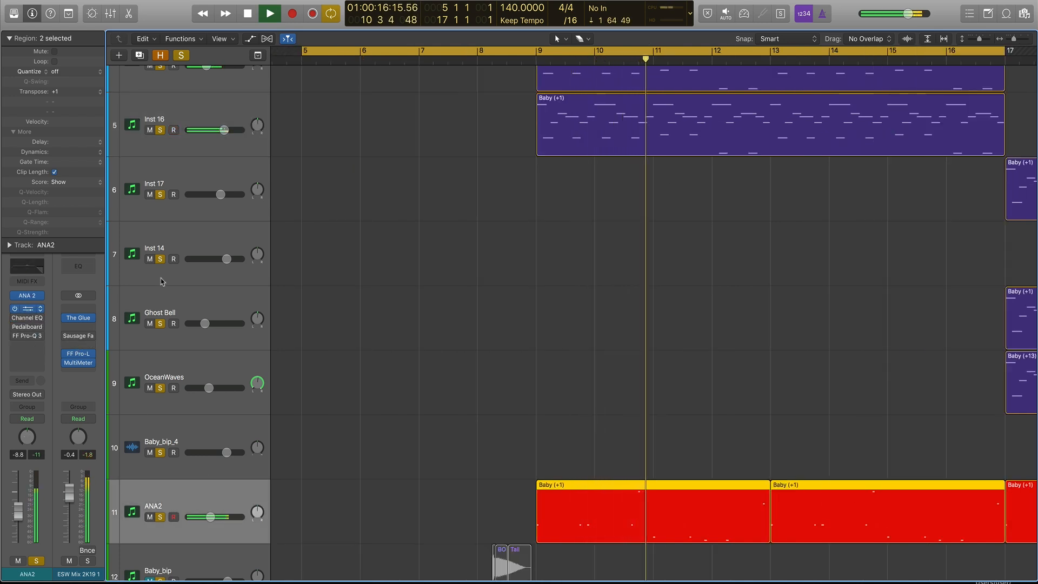
left_click(17, 5)
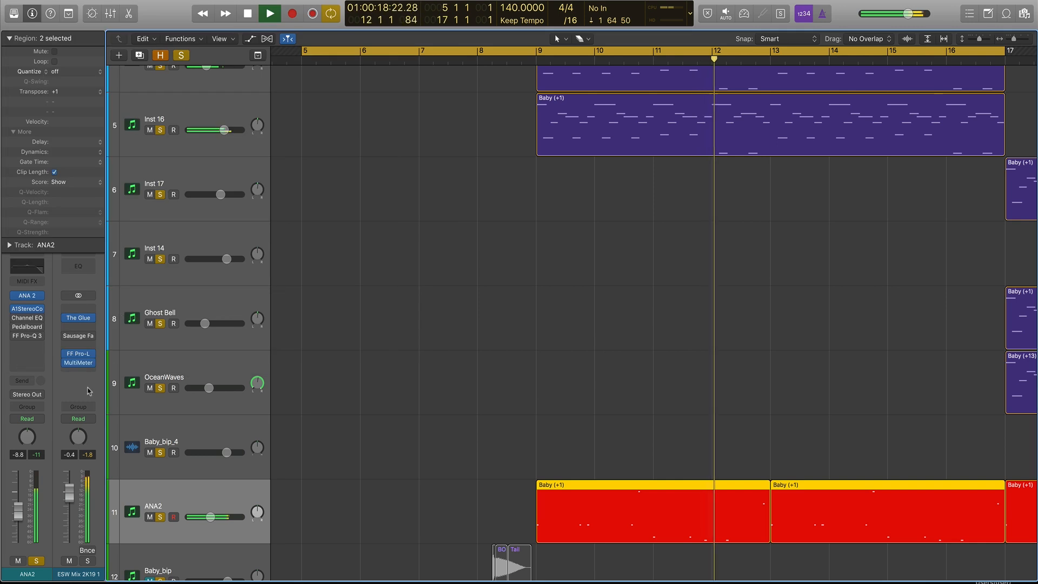
Step: Raise the Pitch Env Rate macro in ANA 2 and close the synth window
left_click(28, 296)
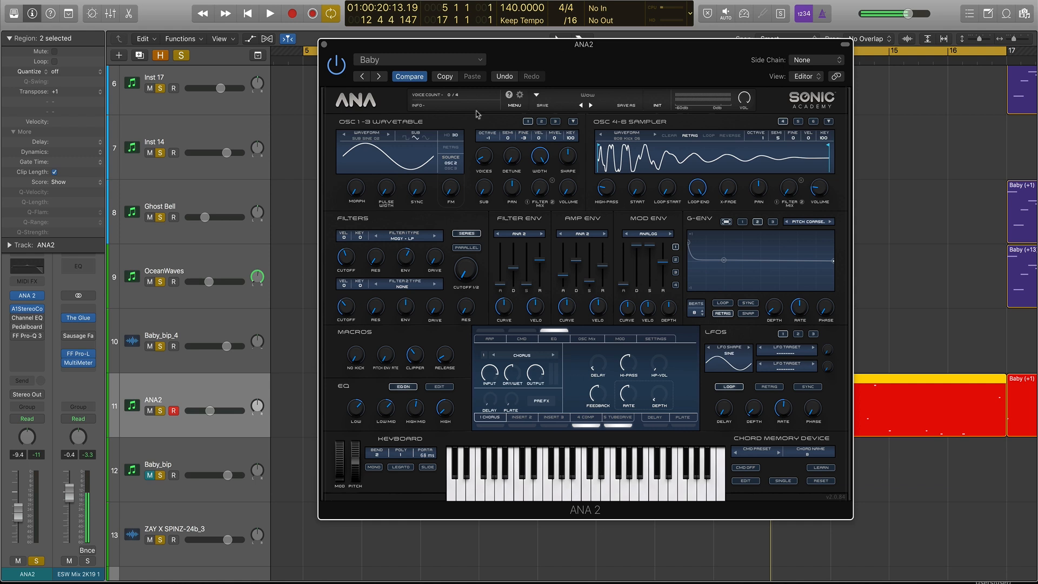
left_click_drag(381, 360, 395, 308)
left_click(324, 43)
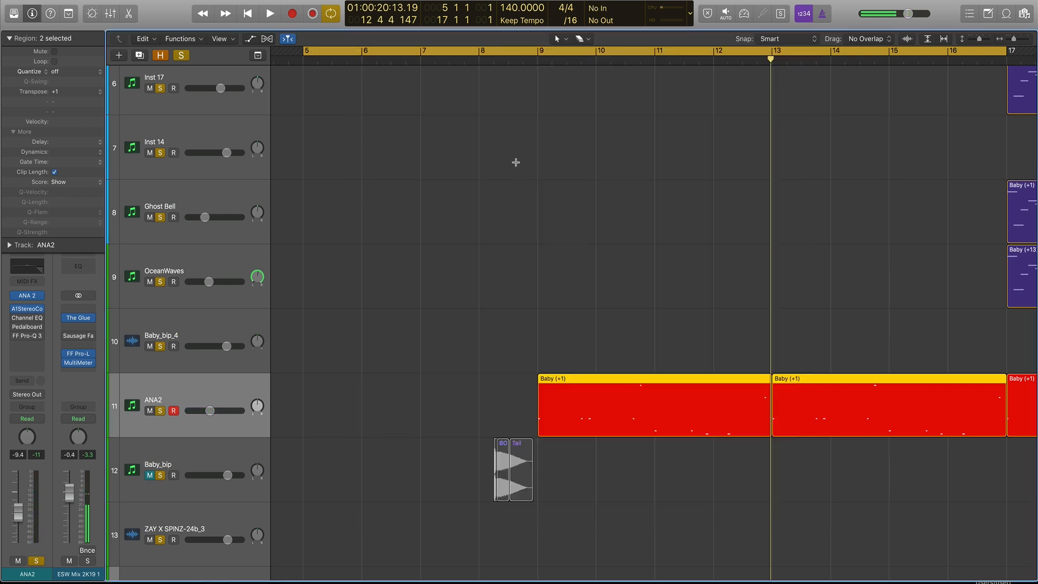
Step: Show the ANA 2 window again, play the 808 with the beat, then close the window and stop playback
key("v")
key("space")
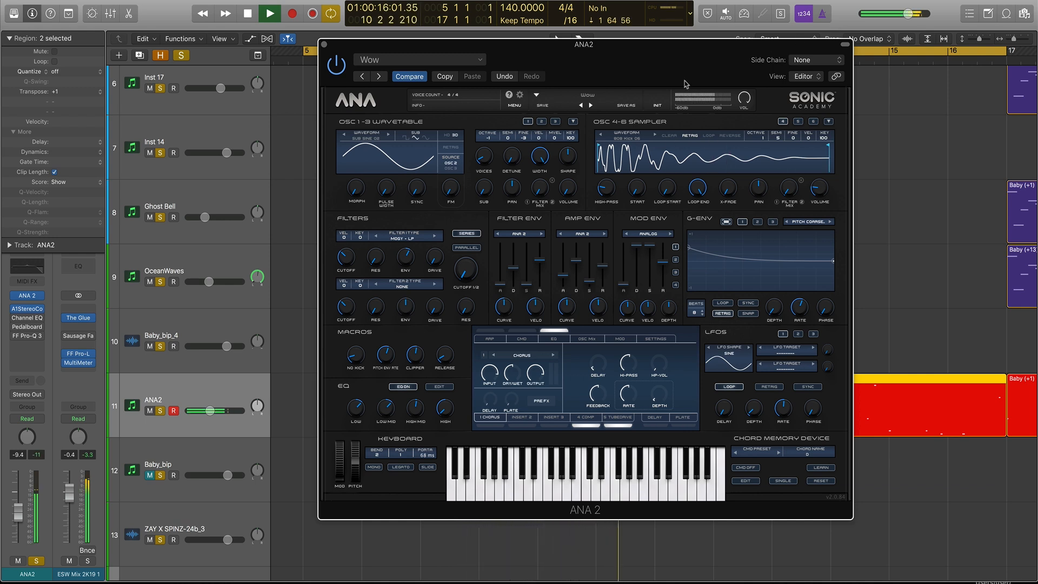
mouse_move(409, 371)
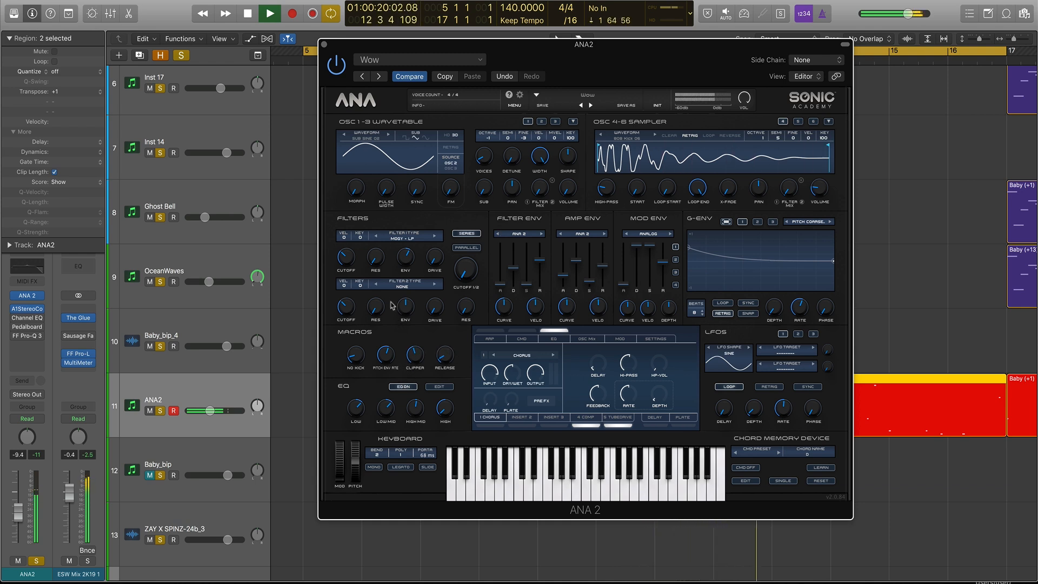
left_click(325, 44)
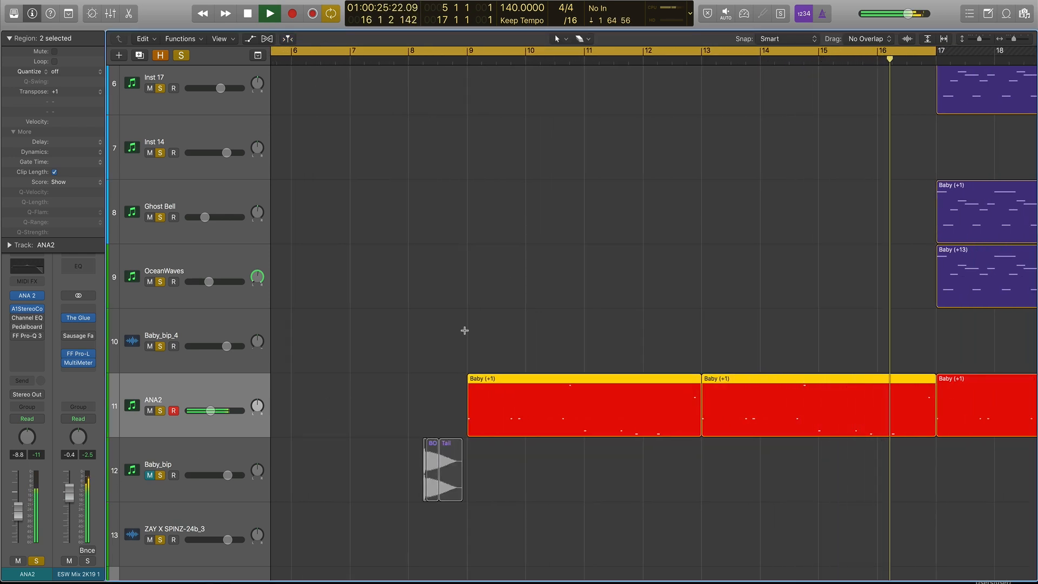
mouse_move(37, 327)
key("space")
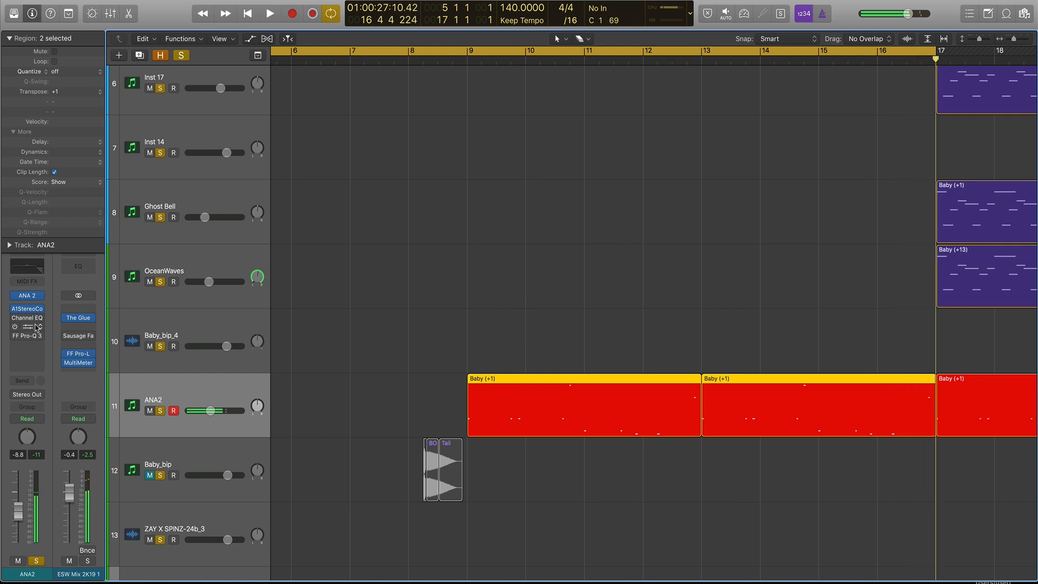